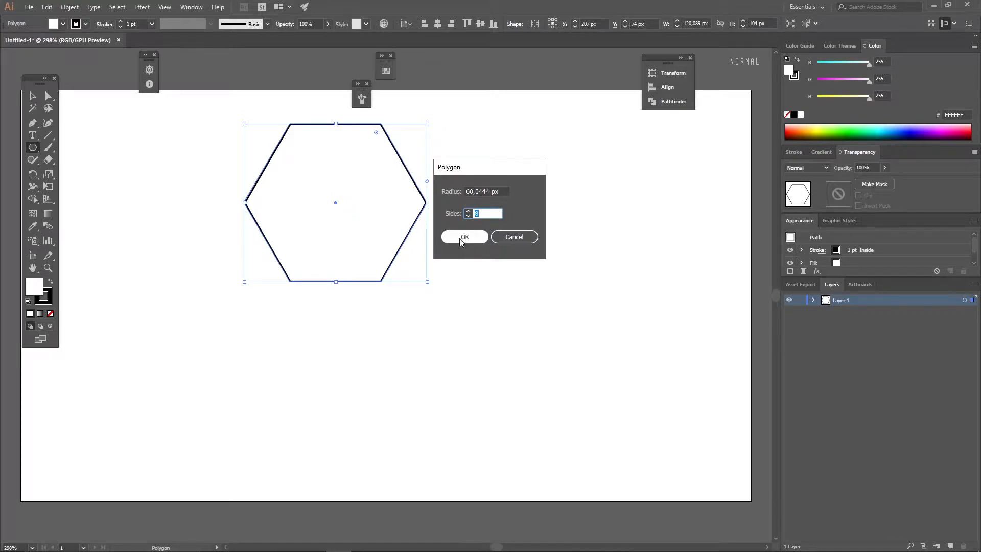
# Leave the polygon creation dialog, select the existing hexagon and remove its fill.
pyautogui.press('Delete')
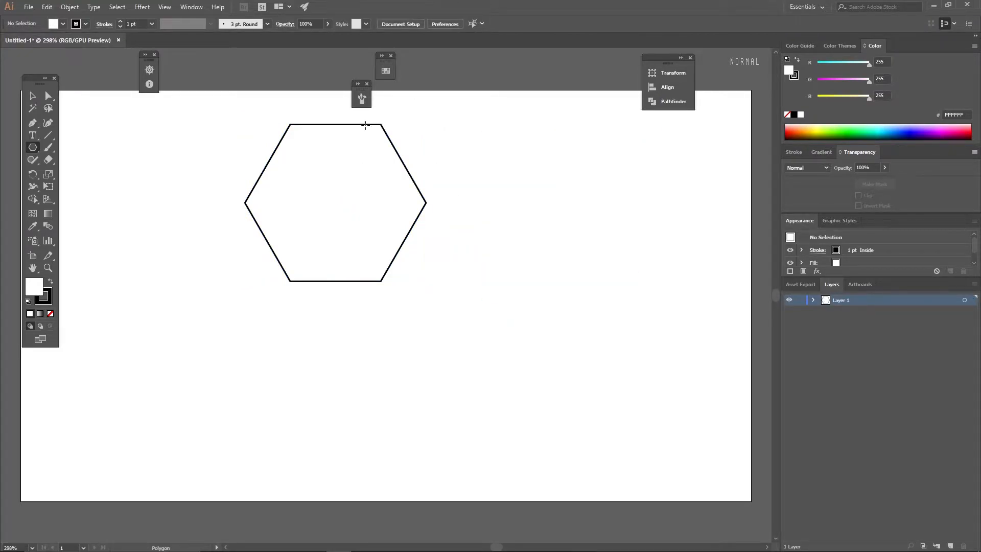
pyautogui.click(32, 96)
pyautogui.click(329, 134)
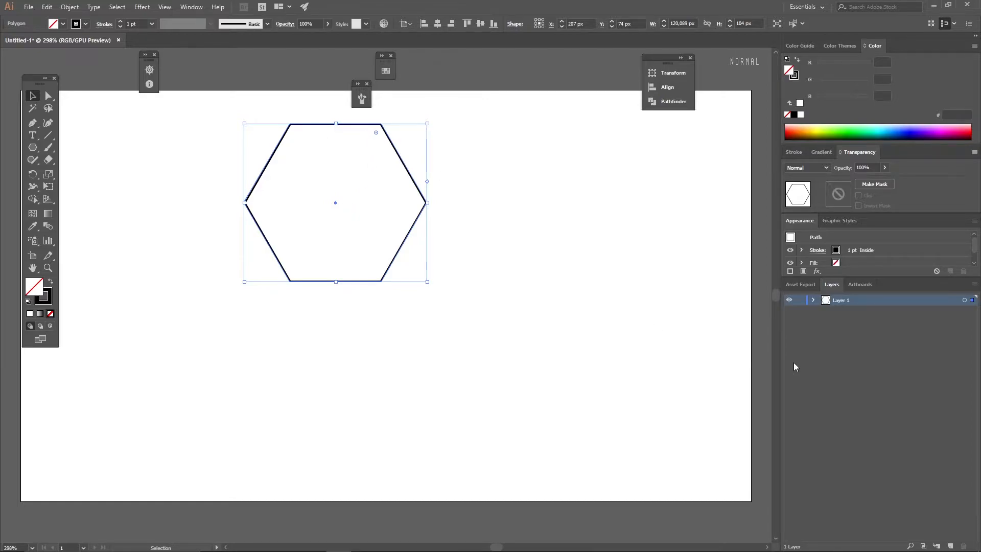
pyautogui.click(818, 272)
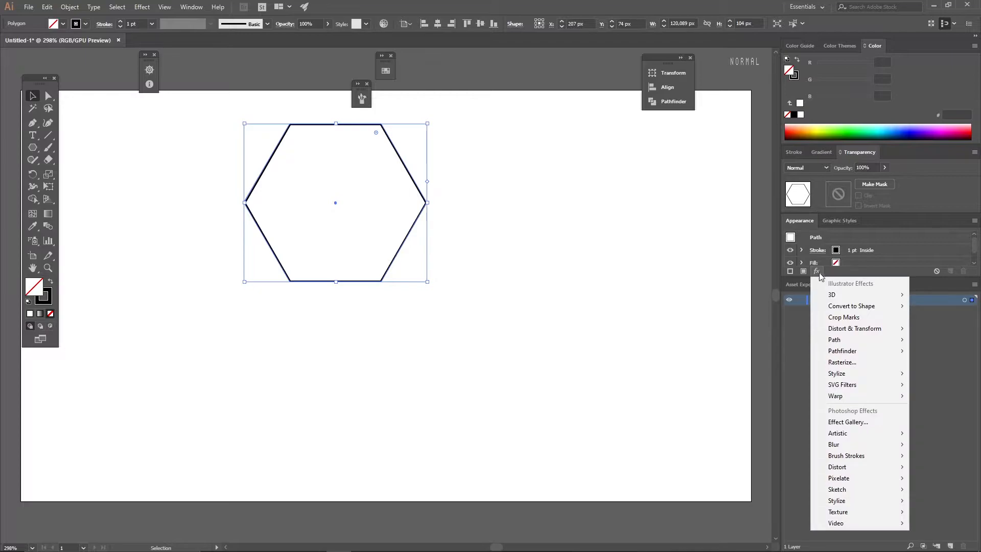
pyautogui.moveTo(872, 333)
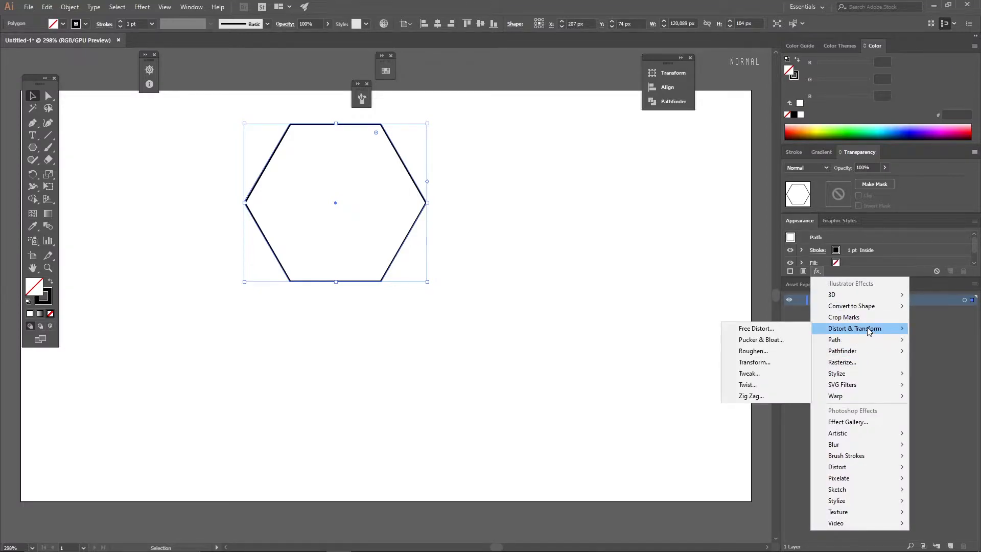
pyautogui.click(774, 363)
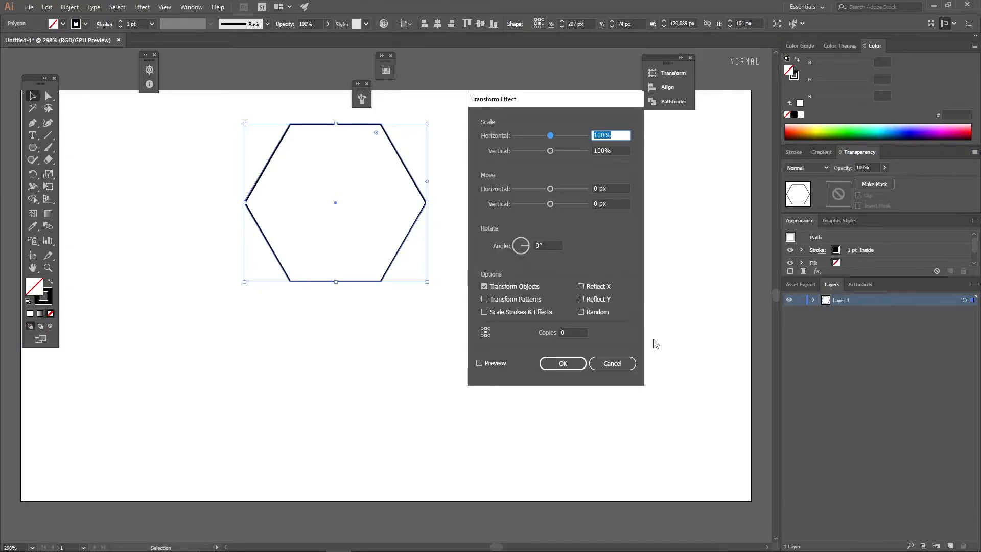
pyautogui.click(615, 363)
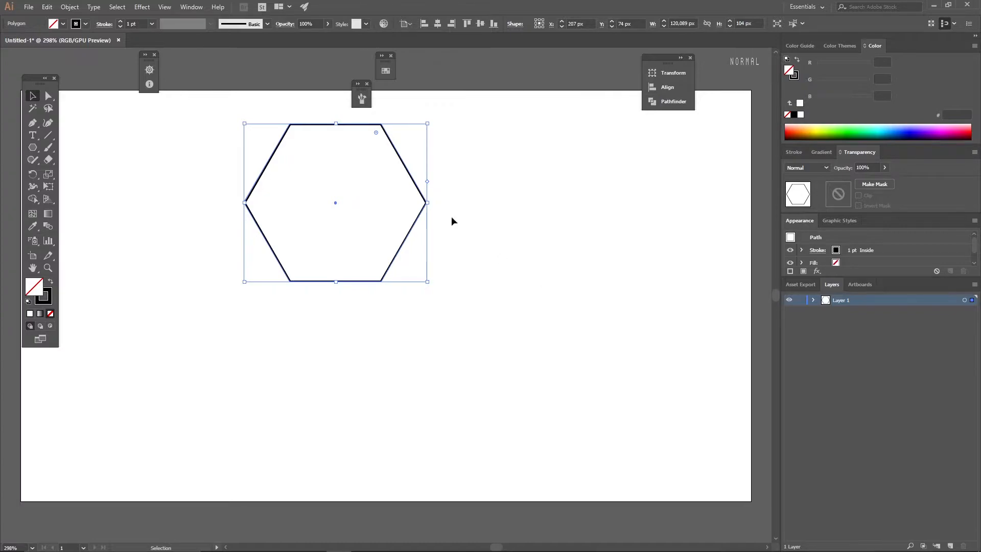
# Start a Transform effect on the hexagon with preview on, one copy and a 10° rotation.
pyautogui.click(142, 9)
pyautogui.moveTo(179, 93)
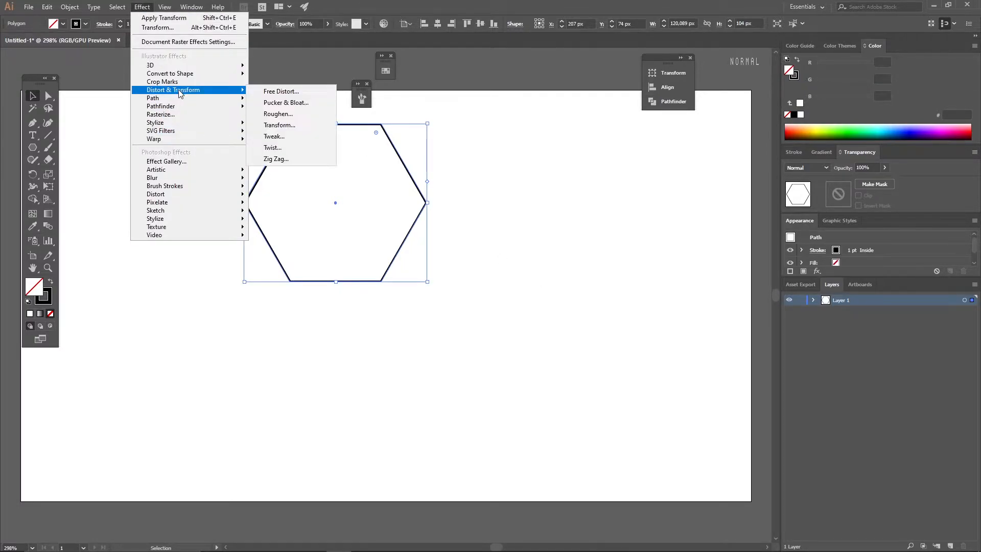
pyautogui.click(279, 125)
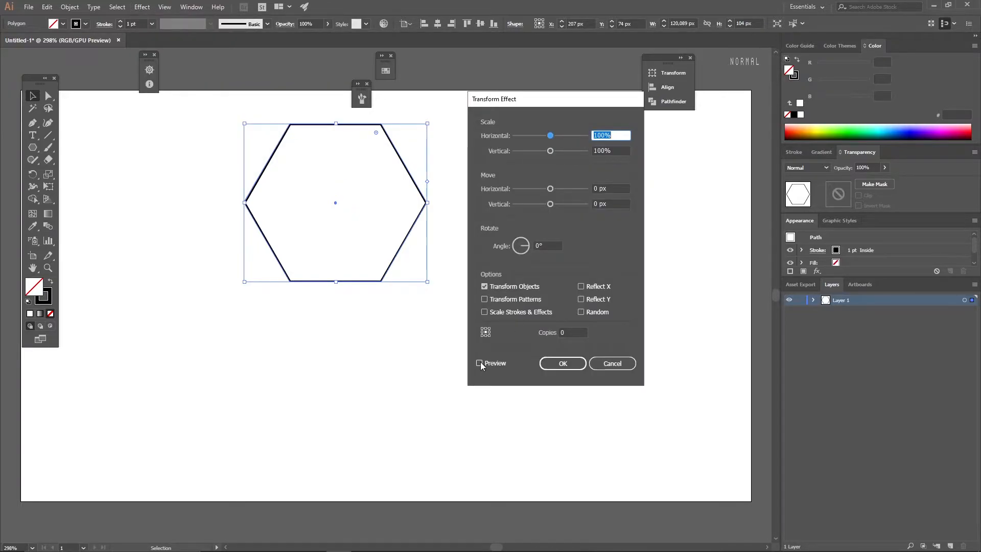
pyautogui.click(480, 362)
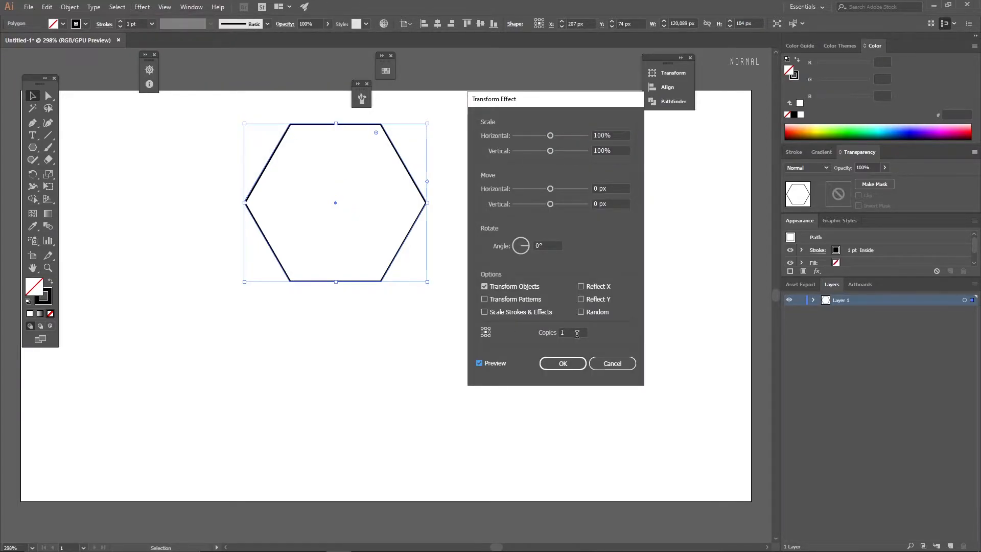
pyautogui.scroll(3, 551, 246)
pyautogui.scroll(6, 553, 244)
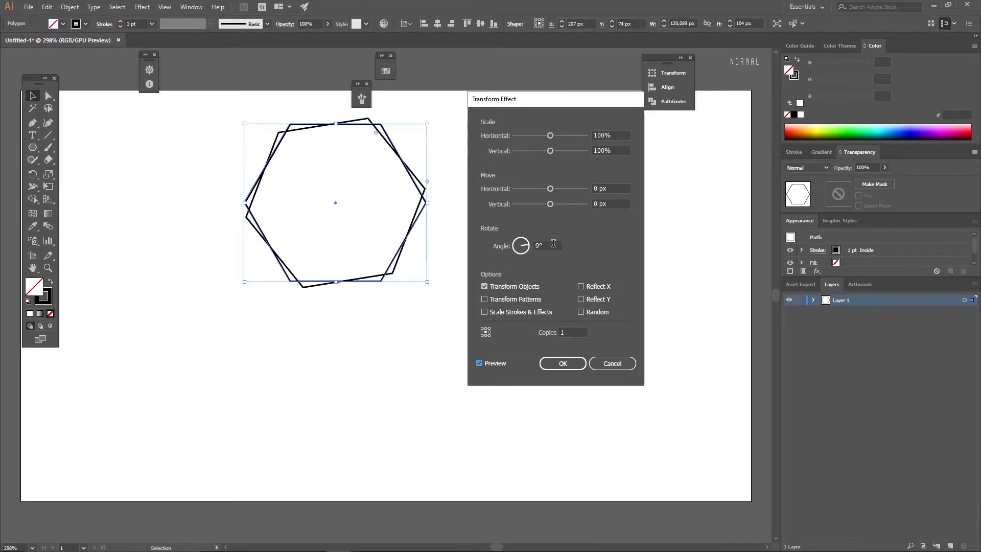
pyautogui.scroll(1, 553, 244)
# Set both the horizontal and vertical scale of the hexagon's Transform effect to 92%.
pyautogui.scroll(-5, 612, 136)
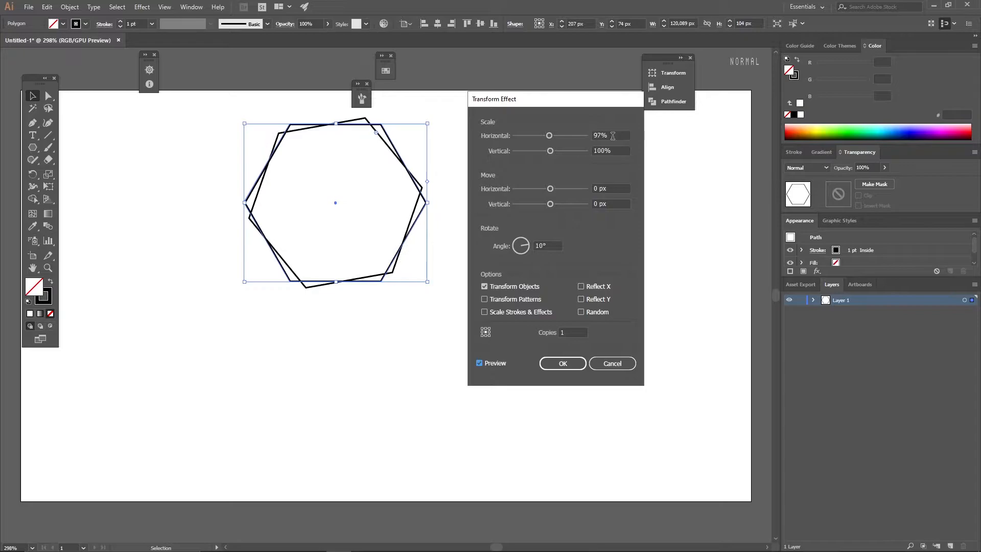
pyautogui.scroll(-3, 613, 136)
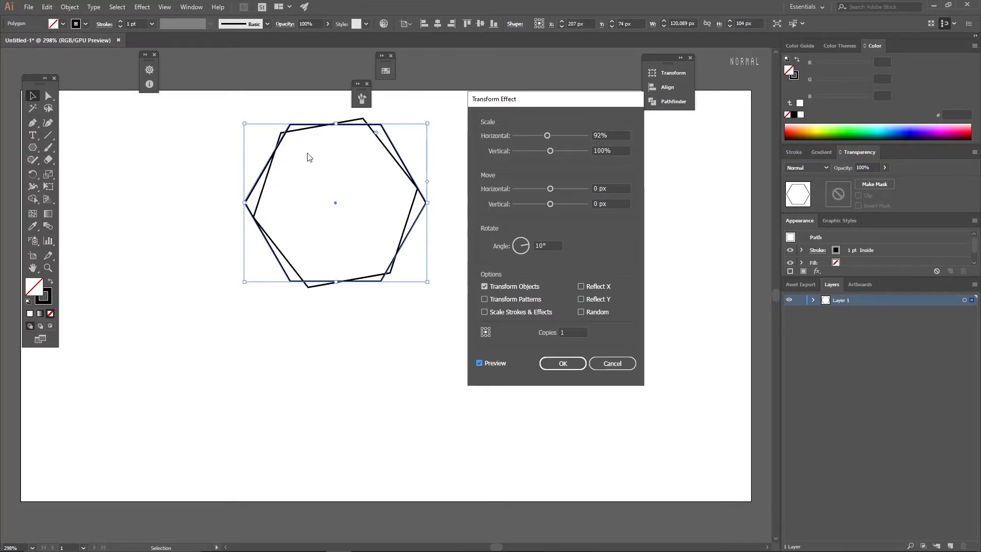
pyautogui.scroll(-3, 618, 152)
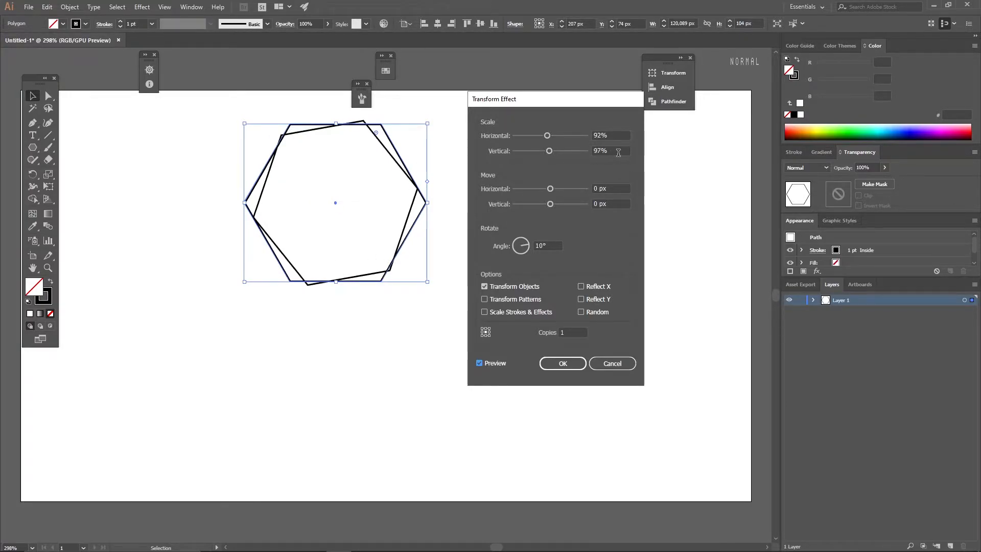
pyautogui.scroll(-5, 617, 150)
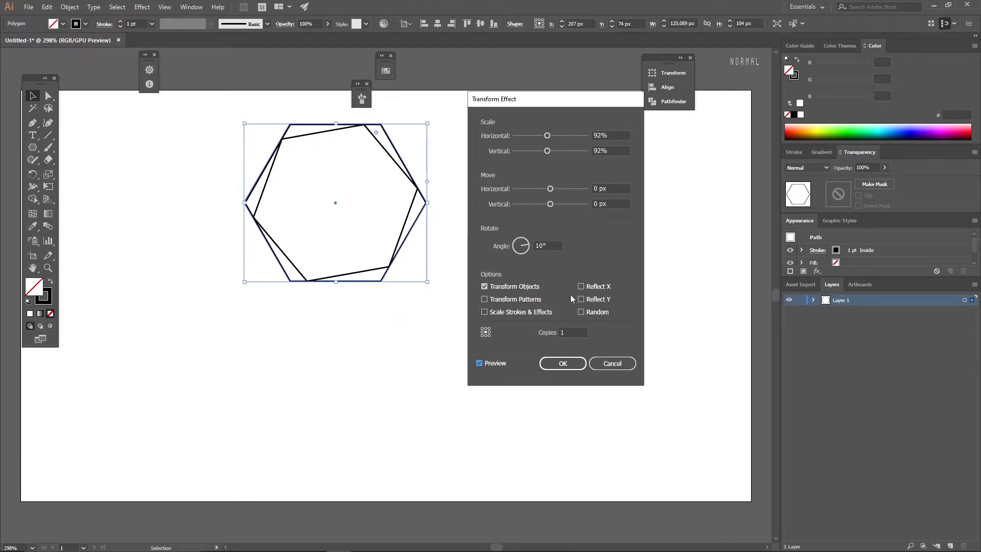
# Set the number of copies to 33 and apply the Transform effect to the hexagon.
pyautogui.click(574, 332)
pyautogui.write('5')
pyautogui.press('BackSpace')
pyautogui.press('BackSpace')
pyautogui.write('33')
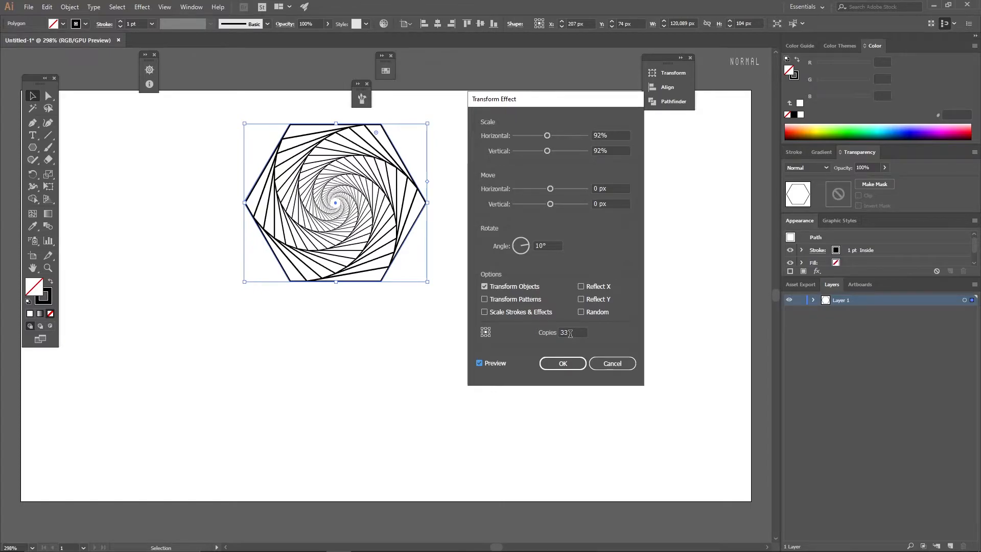
pyautogui.click(562, 363)
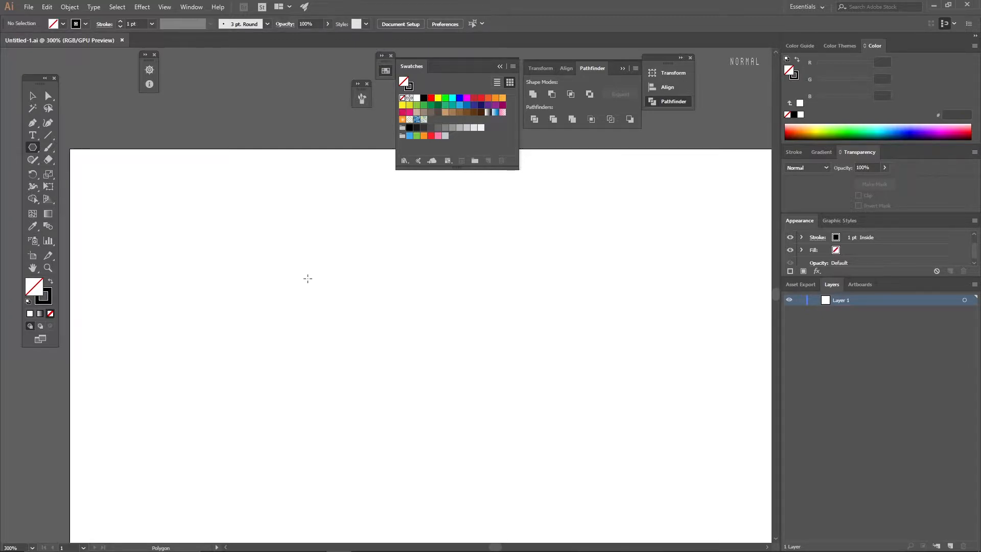
# Create a three-sided polygon with a radius of 37.3527 px and enlarge it to about 72 × 62 px.
pyautogui.moveTo(295, 267); pyautogui.dragTo(351, 265)
pyautogui.hotkey('ctrl', 'z')
pyautogui.click(326, 298)
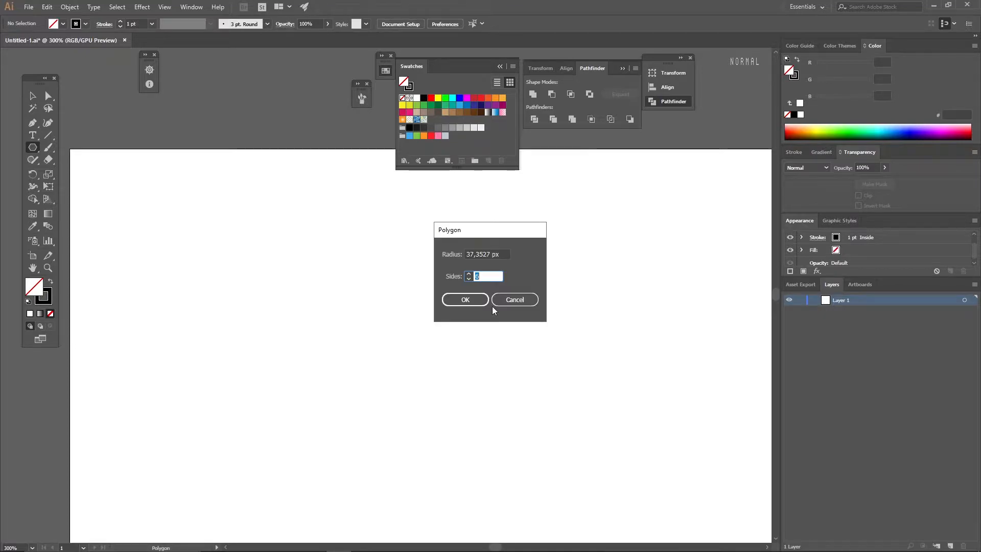
pyautogui.click(467, 303)
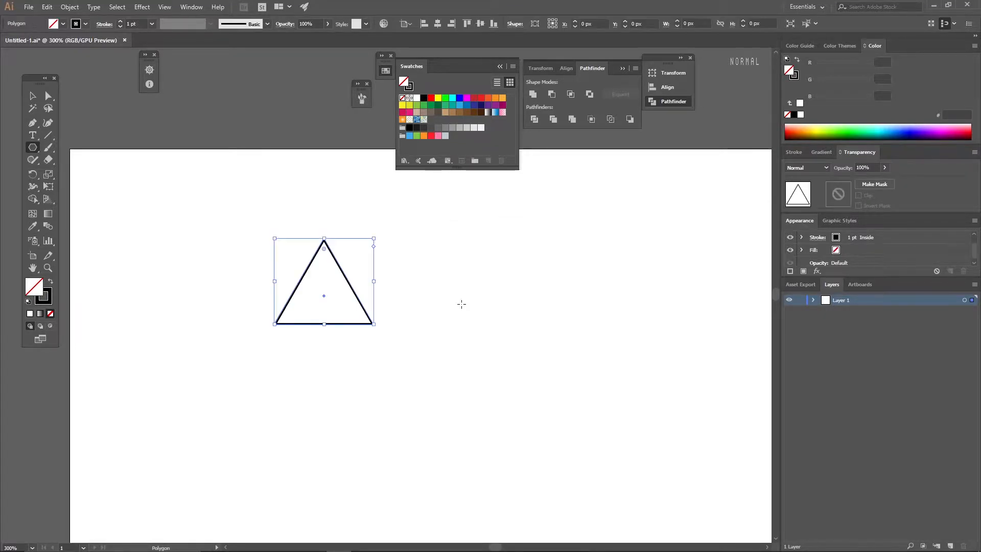
pyautogui.press('v')
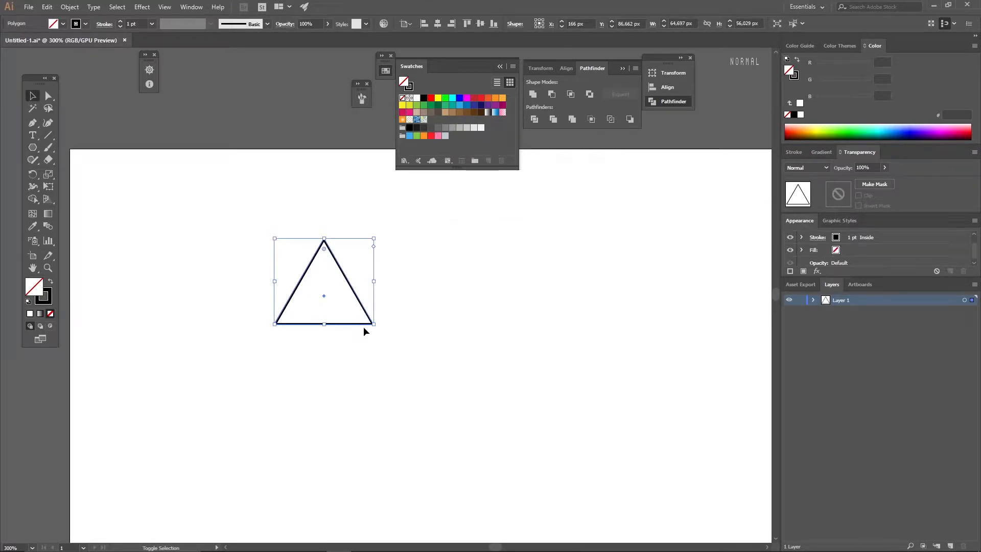
pyautogui.moveTo(373, 324); pyautogui.dragTo(385, 334)
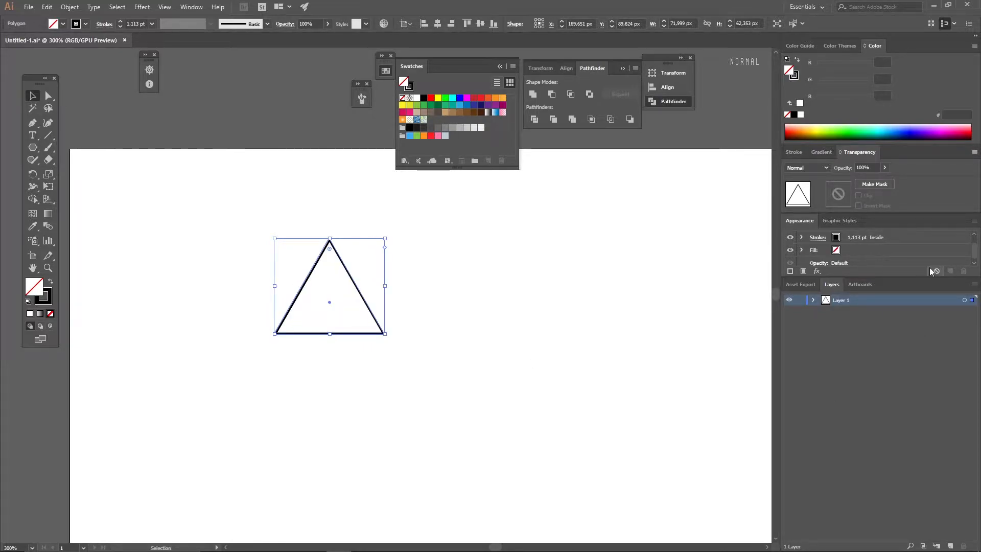
# Start a Transform effect on the triangle with preview on, one copy and a 7° rotation.
pyautogui.click(817, 270)
pyautogui.moveTo(876, 331)
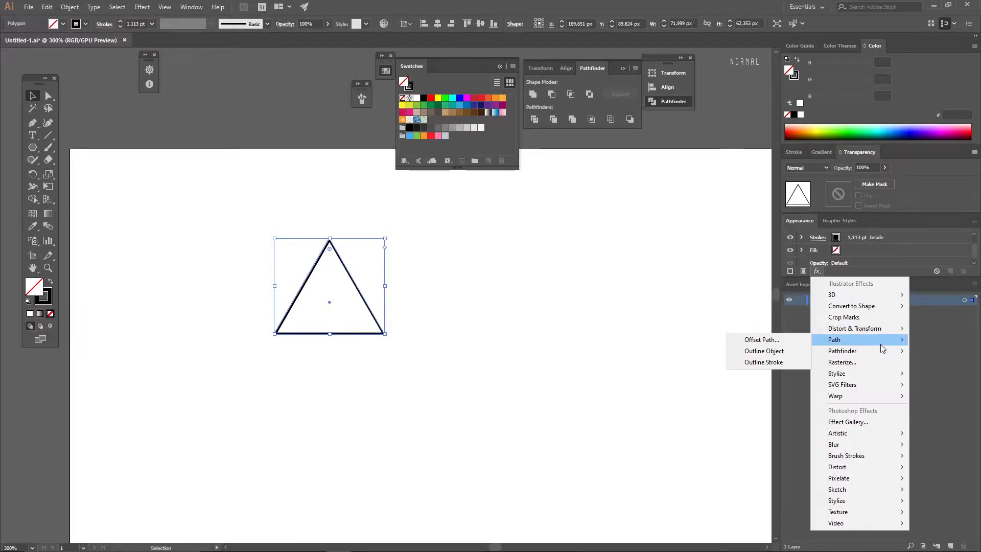
pyautogui.click(764, 363)
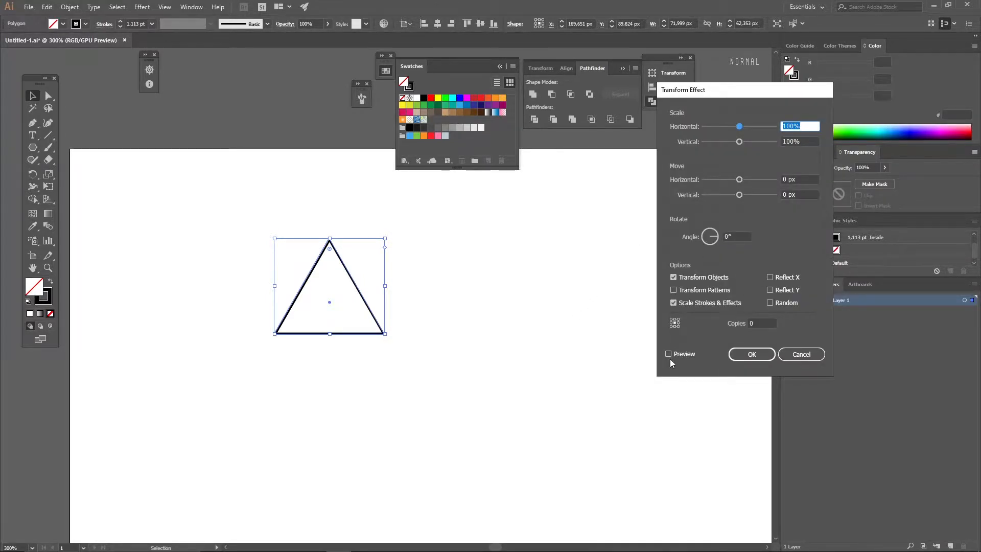
pyautogui.click(669, 354)
pyautogui.scroll(7, 738, 237)
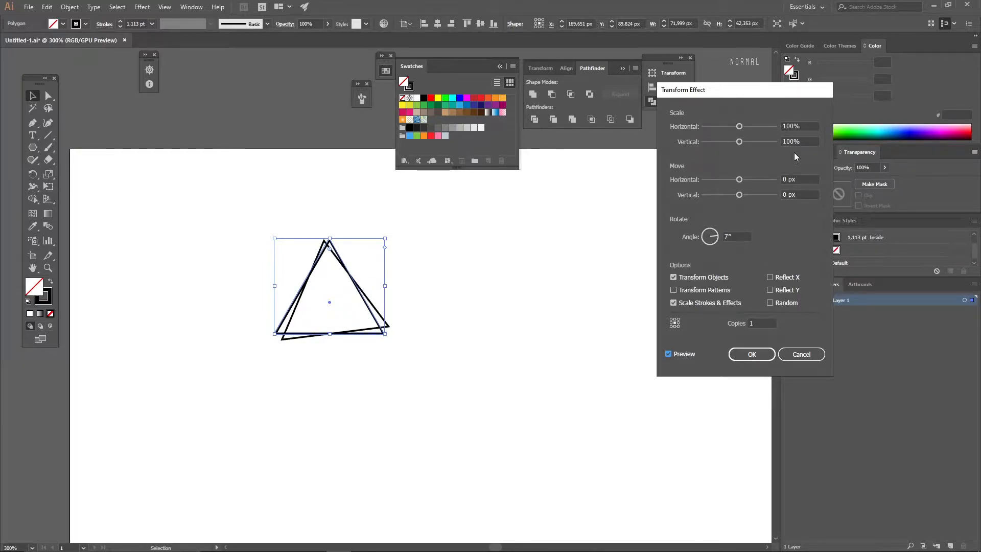
# Scale the triangle's transformed copy to 83% horizontally and 87% vertically.
pyautogui.scroll(-15, 803, 126)
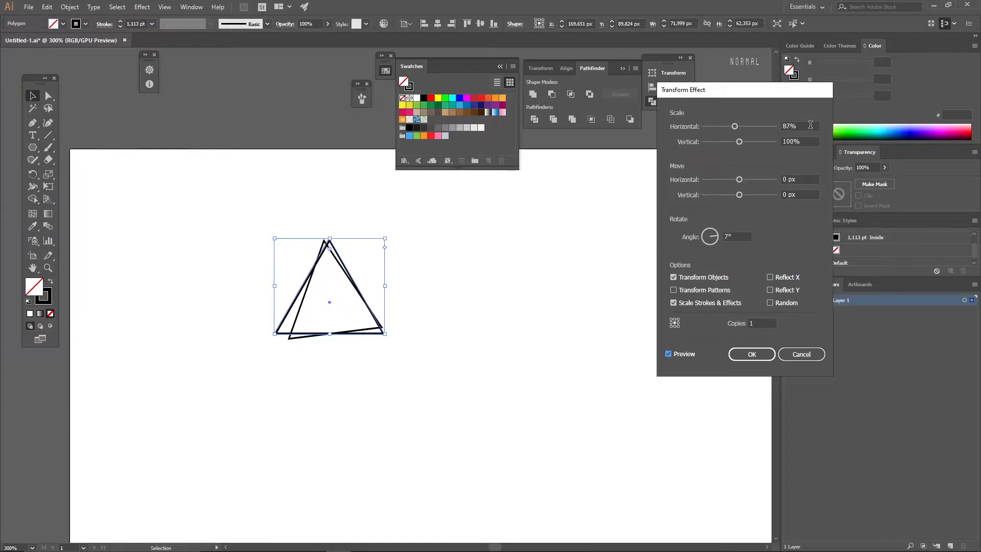
pyautogui.scroll(-2, 810, 125)
pyautogui.scroll(-14, 814, 141)
pyautogui.scroll(-2, 816, 139)
pyautogui.scroll(4, 816, 139)
pyautogui.scroll(-1, 816, 139)
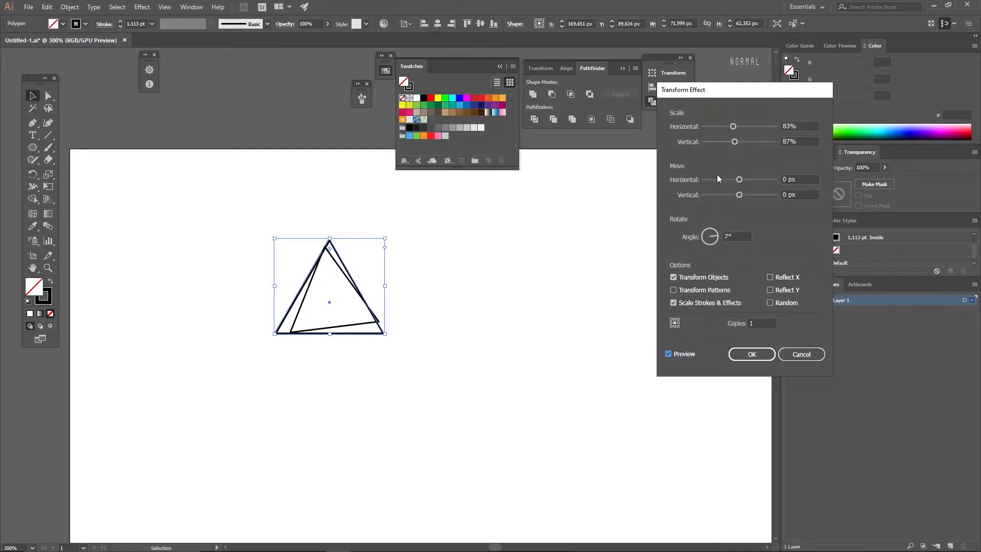
# Offset the triangle's transformed copy by -2 px horizontally and 2 px vertically.
pyautogui.scroll(1, 811, 179)
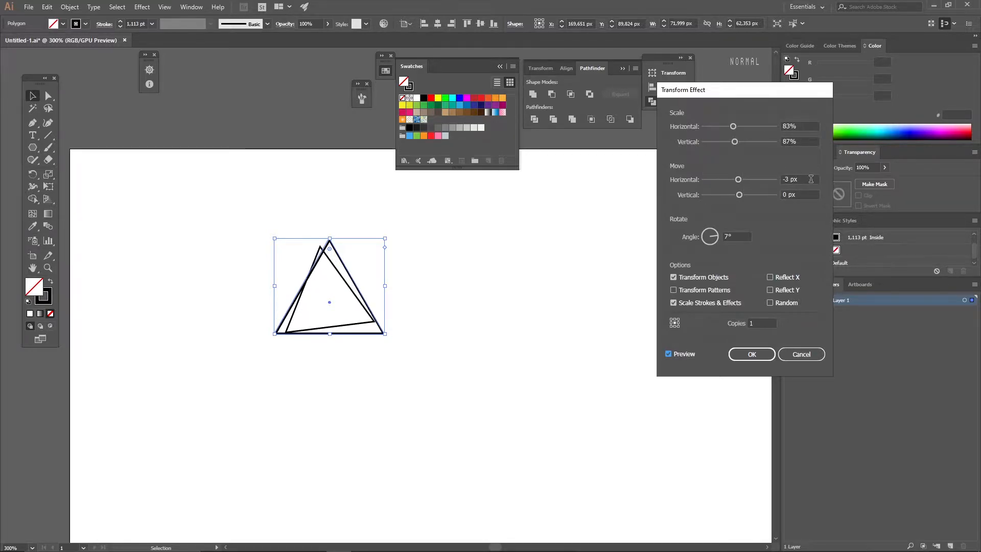
pyautogui.scroll(-3, 811, 179)
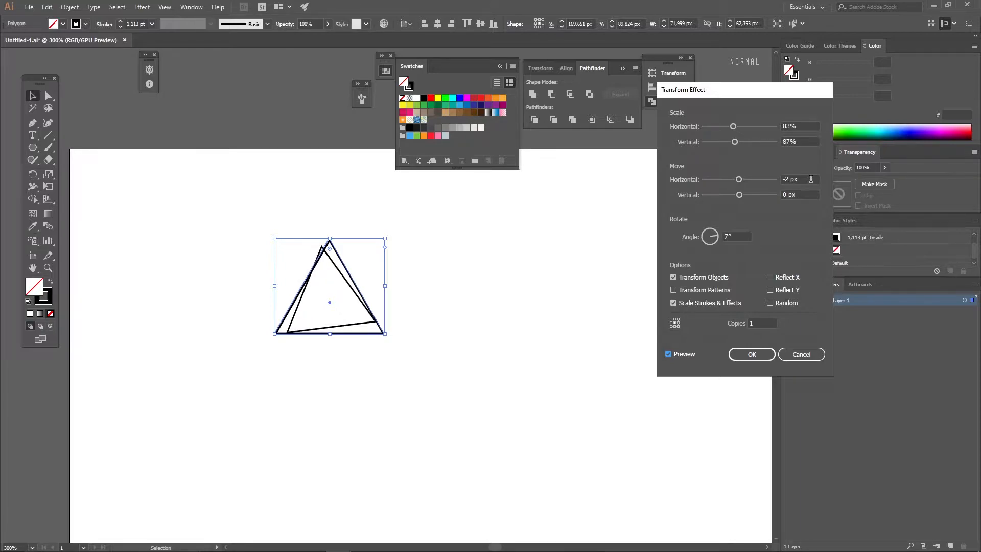
pyautogui.scroll(2, 806, 194)
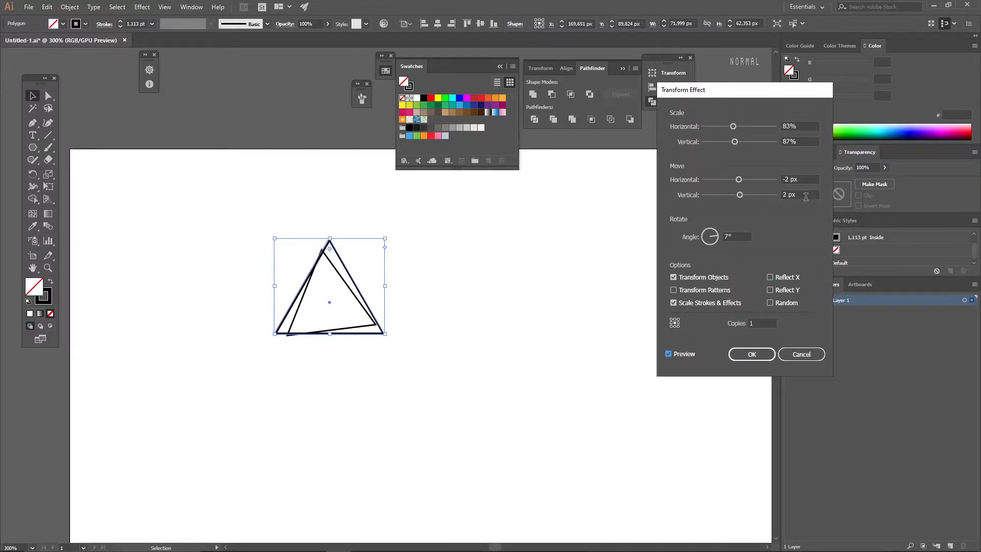
# Fine-tune the triangle's copy to 85% horizontal scale, 80% vertical scale and a 3 px vertical move so it fits inside.
pyautogui.scroll(-5, 801, 141)
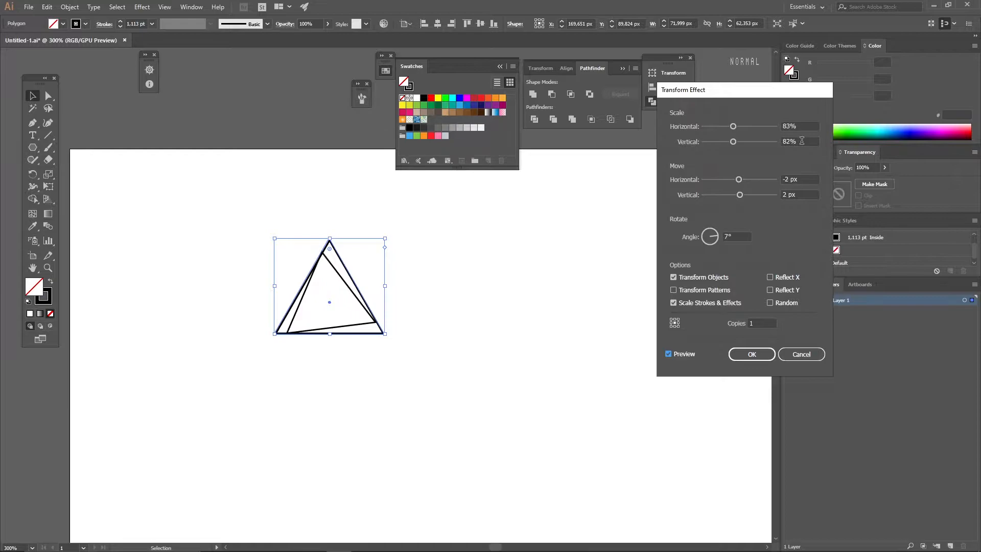
pyautogui.scroll(1, 802, 141)
pyautogui.scroll(-2, 802, 128)
pyautogui.scroll(4, 802, 128)
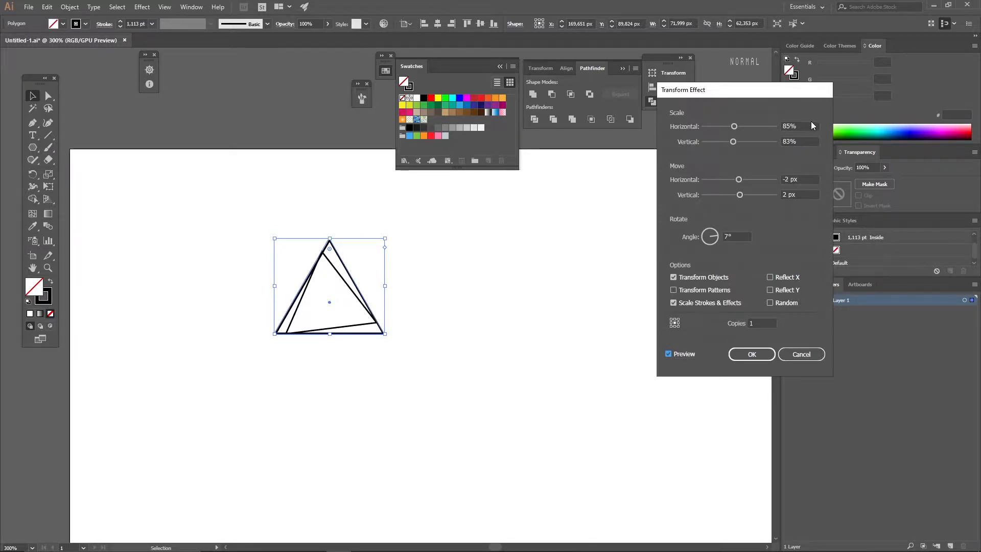
pyautogui.scroll(-1, 810, 140)
pyautogui.scroll(1, 812, 190)
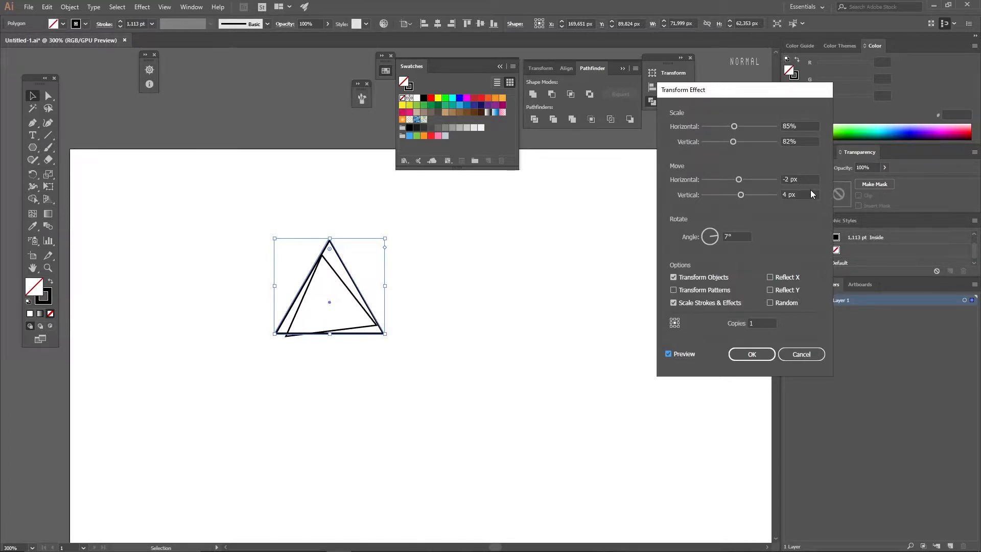
pyautogui.scroll(-2, 808, 141)
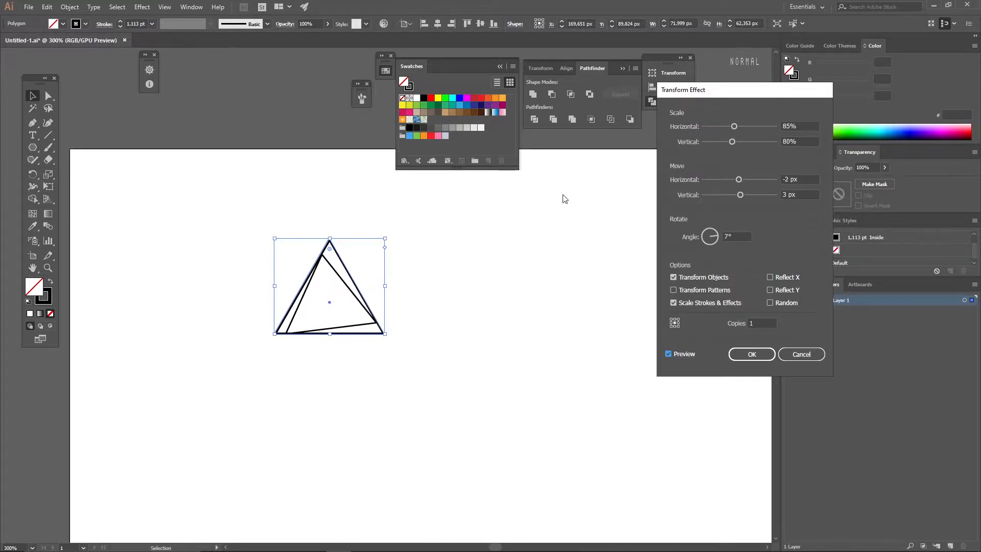
# Increase the copies to 12 and apply the Transform effect to the triangle.
pyautogui.scroll(10, 760, 322)
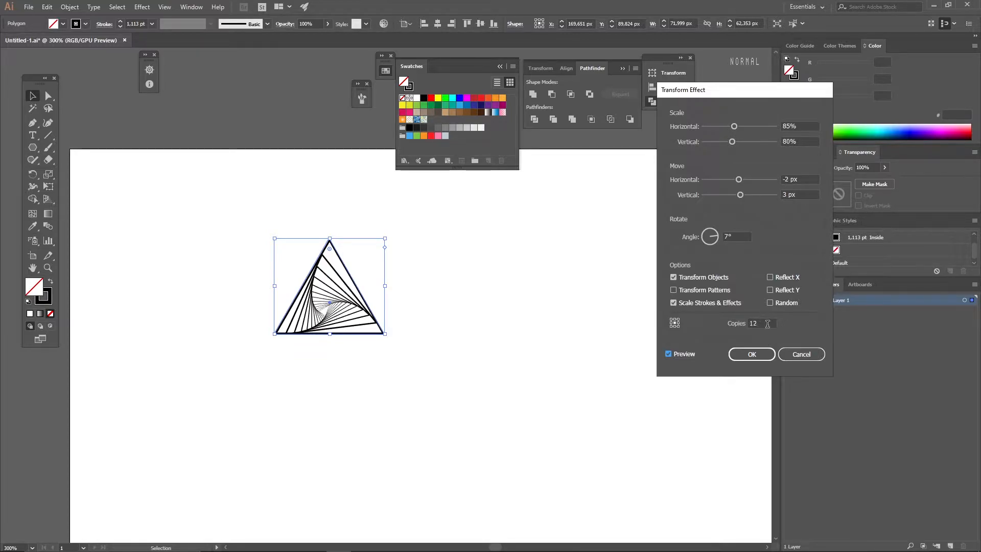
pyautogui.scroll(1, 767, 324)
pyautogui.click(751, 353)
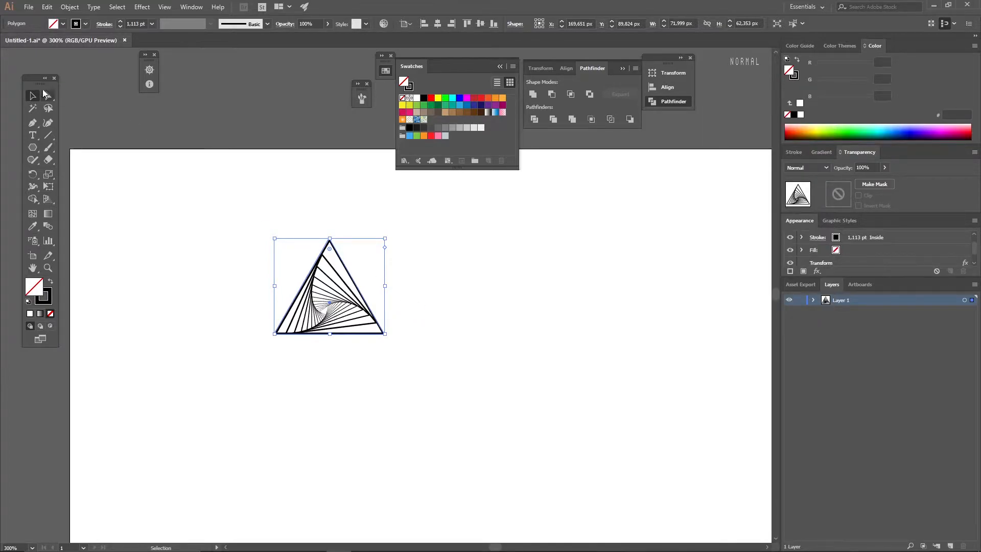
pyautogui.click(230, 169)
pyautogui.moveTo(349, 316); pyautogui.dragTo(313, 284)
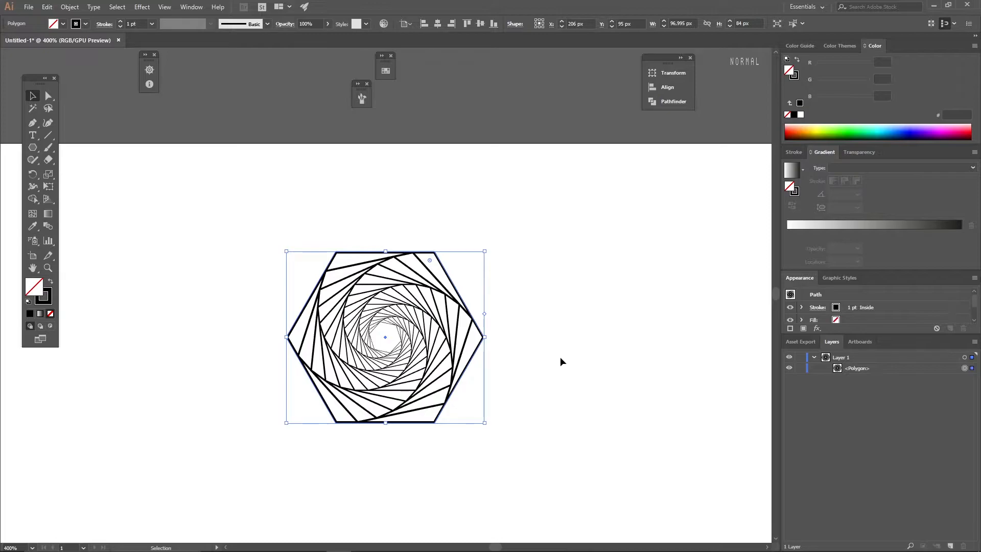
# Draw an octagon about 86 px wide beside the spiral hexagon.
pyautogui.hotkey('ctrl', '-')
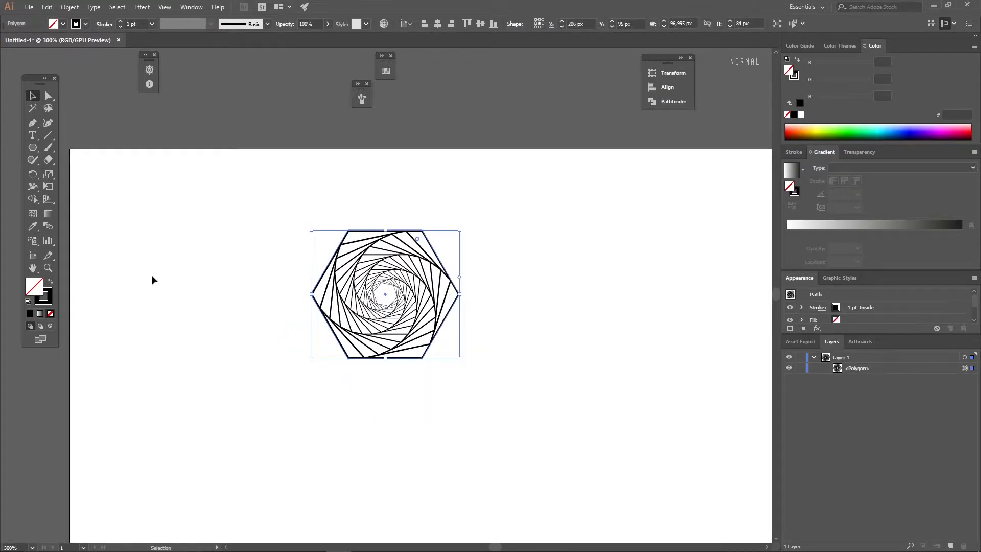
pyautogui.hotkey('ctrl', '-')
pyautogui.hotkey('ctrl', '-')
pyautogui.hotkey('ctrl', '+')
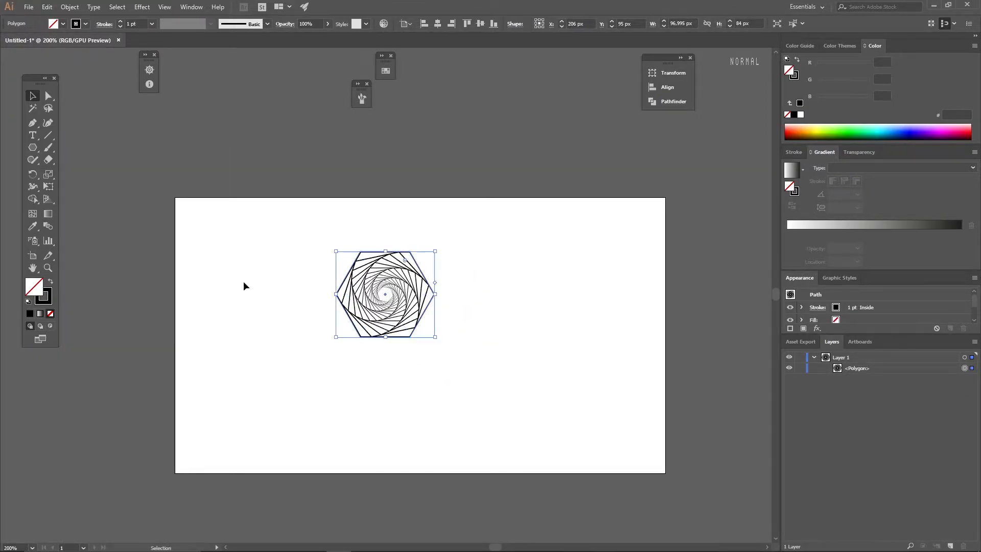
pyautogui.moveTo(300, 309); pyautogui.dragTo(225, 301)
pyautogui.click(33, 147)
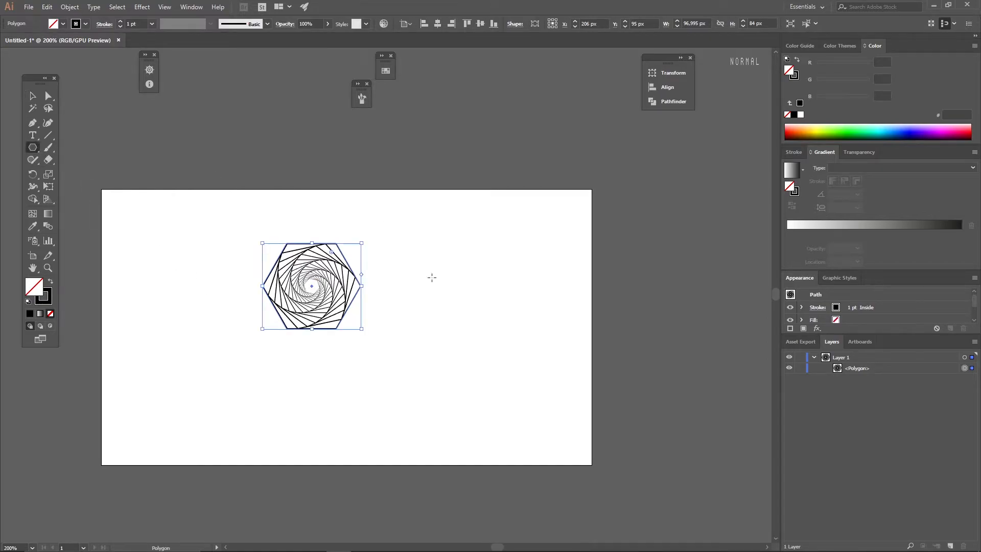
pyautogui.moveTo(440, 253); pyautogui.dragTo(463, 295)
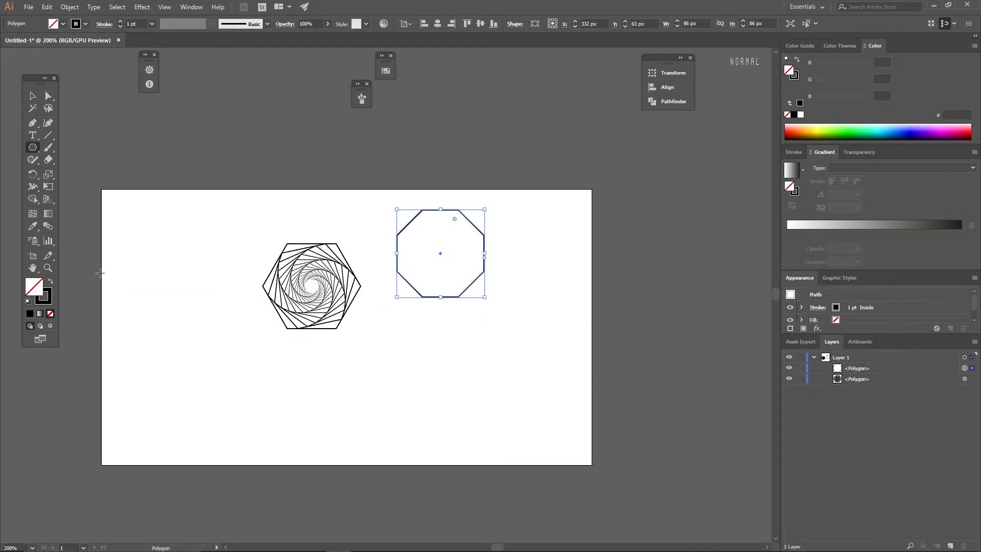
# Fill the octagon with red (EF1D1D).
pyautogui.doubleClick(28, 288)
pyautogui.click(560, 332)
pyautogui.click(703, 320)
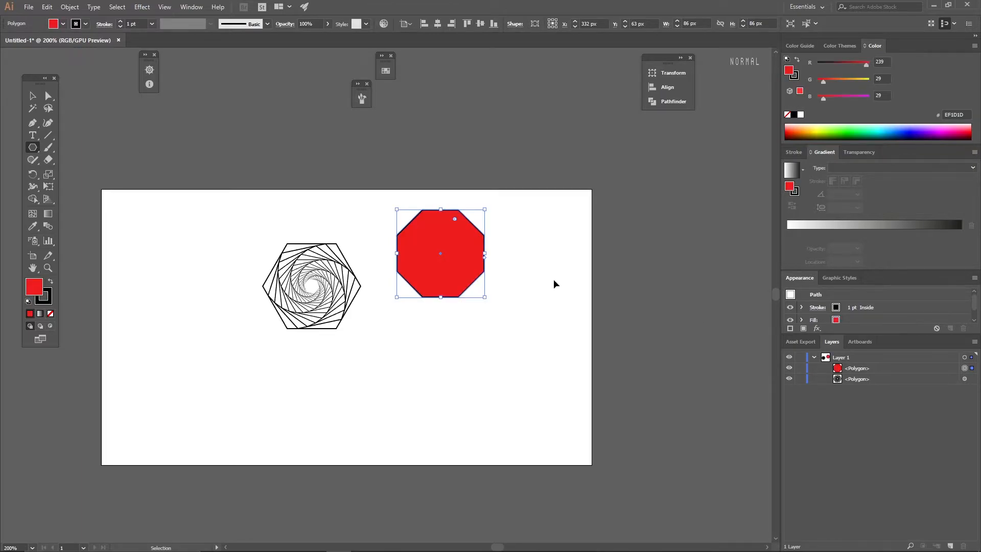
# Preview a Transform effect on the red octagon with 1 copy rotated 13°.
pyautogui.hotkey('ctrl', '+')
pyautogui.click(817, 327)
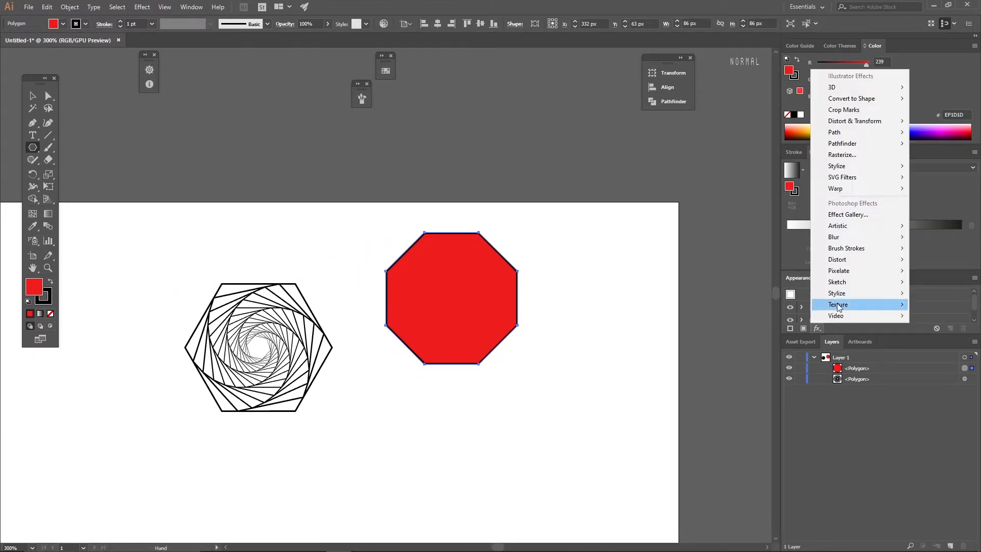
pyautogui.moveTo(850, 122)
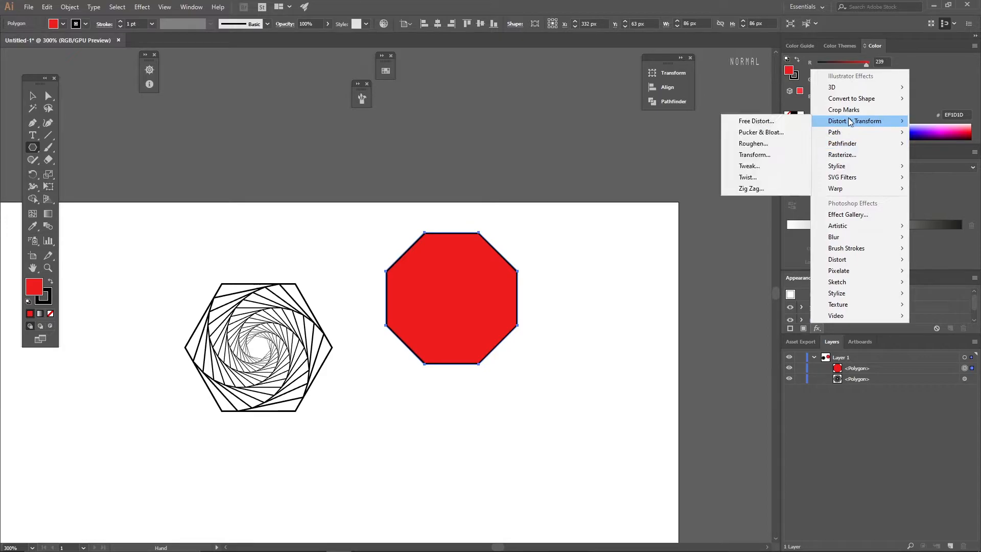
pyautogui.click(765, 154)
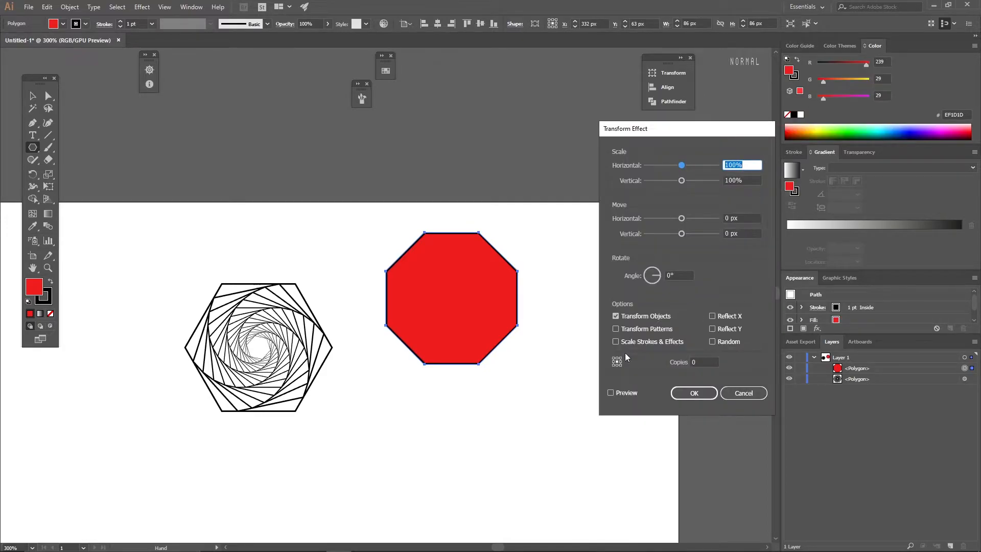
pyautogui.click(610, 393)
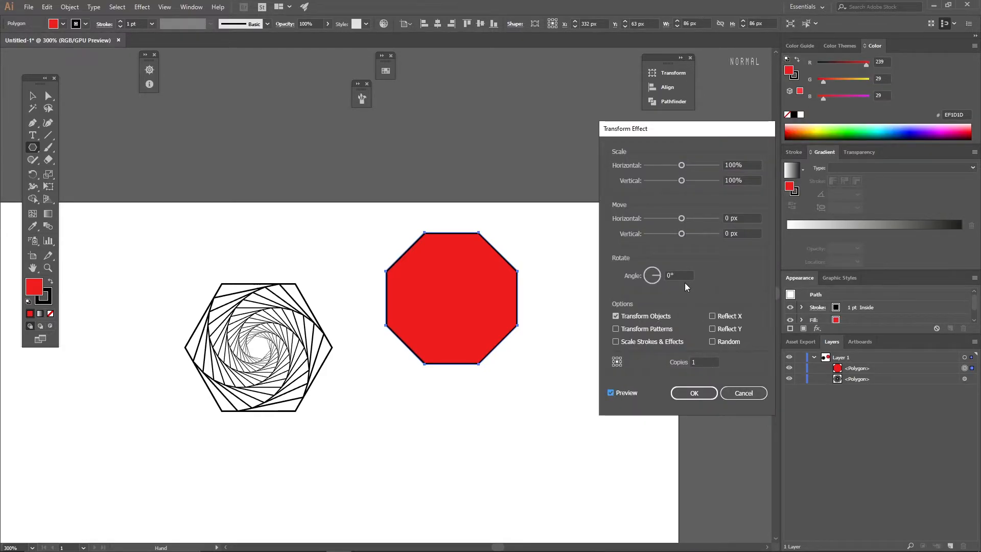
pyautogui.scroll(13, 685, 270)
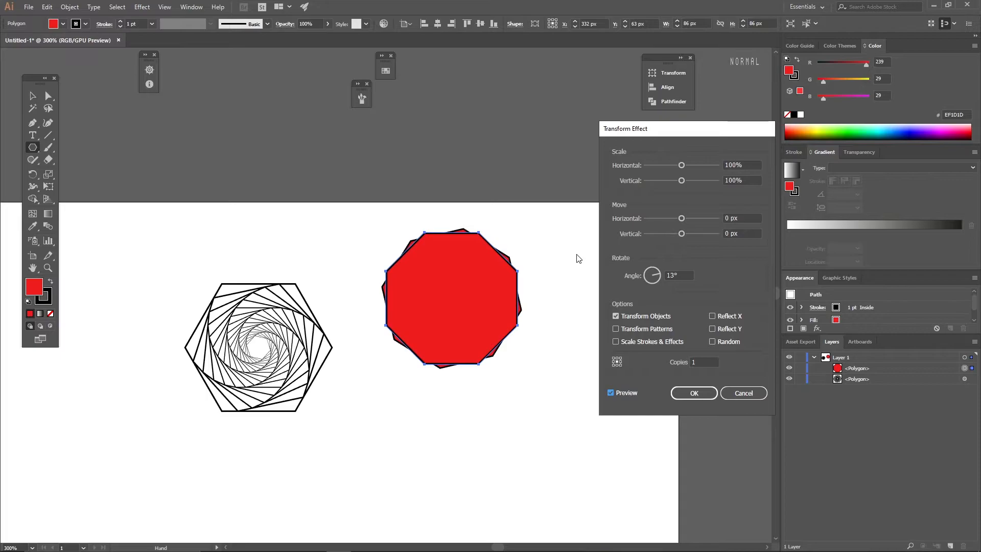
pyautogui.scroll(-5, 695, 164)
pyautogui.scroll(5, 694, 165)
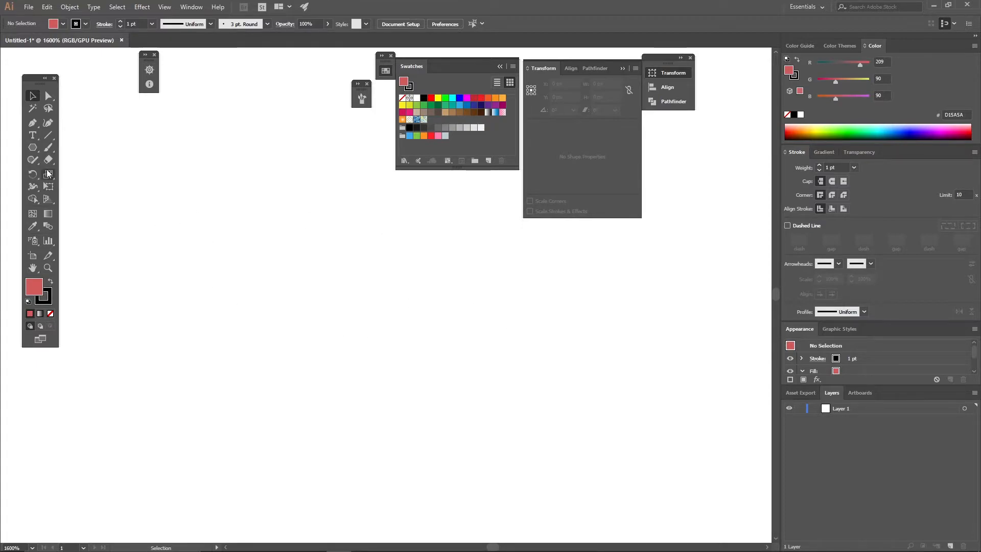
# Draw a small hexagon about 3 px high and preview a Transform effect on it with an 18° rotation.
pyautogui.moveTo(309, 282)
pyautogui.mouseDown()
pyautogui.moveTo(324, 302)
pyautogui.moveTo(315, 293)
pyautogui.mouseUp()
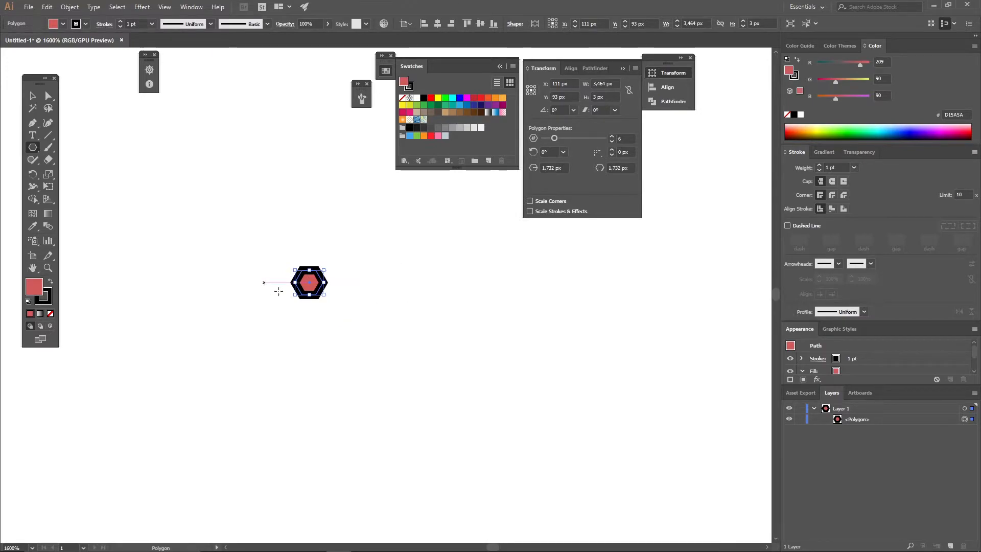
pyautogui.click(817, 380)
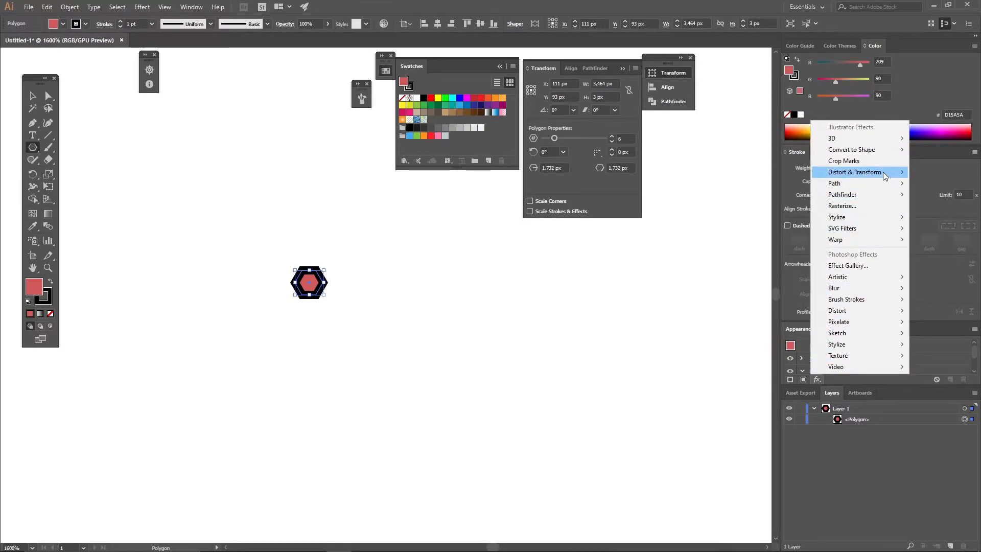
pyautogui.moveTo(868, 172)
pyautogui.click(752, 206)
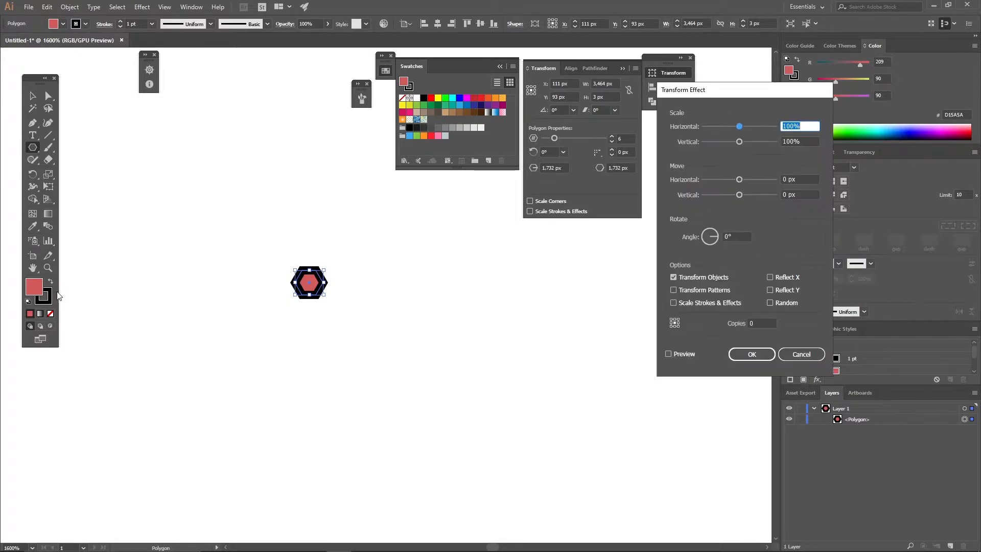
pyautogui.click(668, 354)
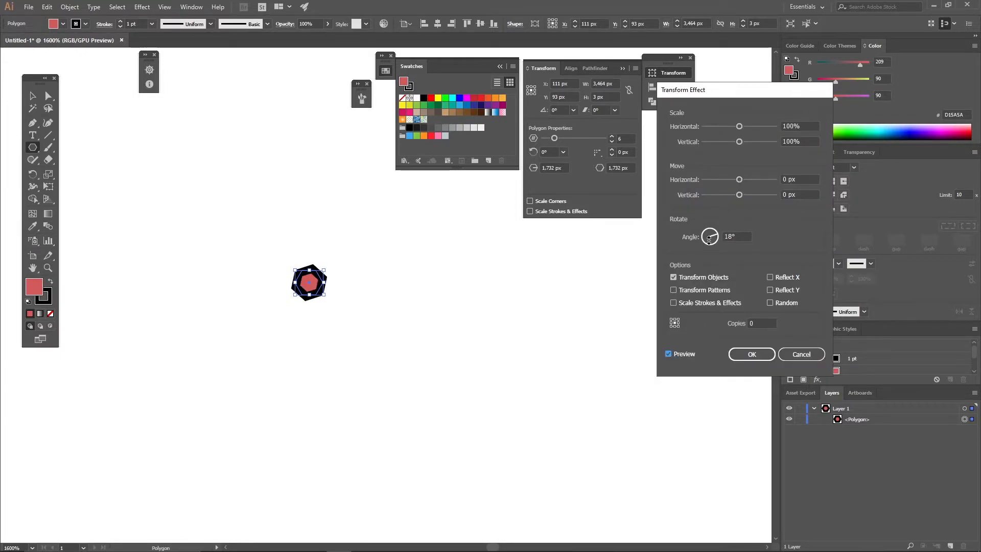
# Scale the hexagon's transformed copies to 120% horizontally and vertically and increase the number of copies to 15.
pyautogui.scroll(-4, 803, 124)
pyautogui.scroll(4, 803, 124)
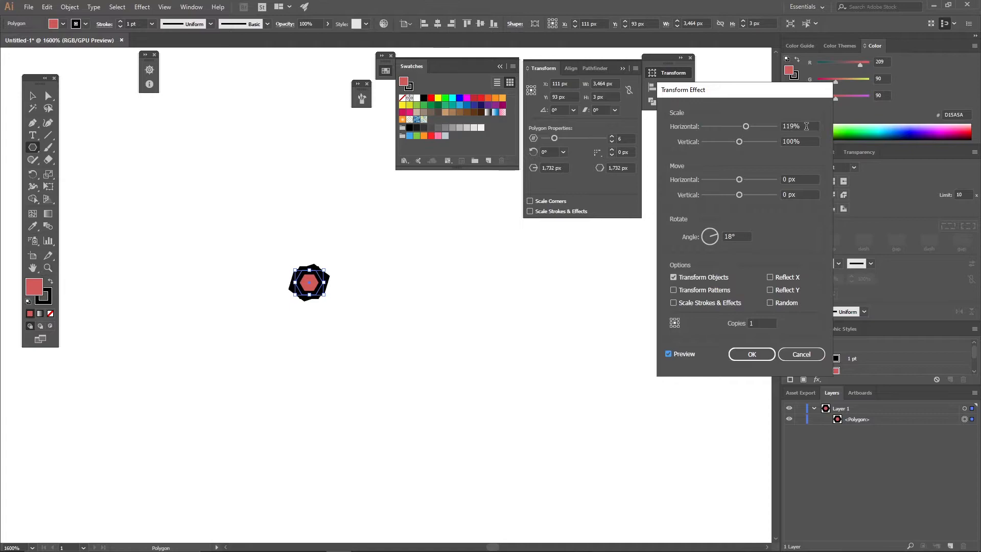
pyautogui.scroll(3, 810, 142)
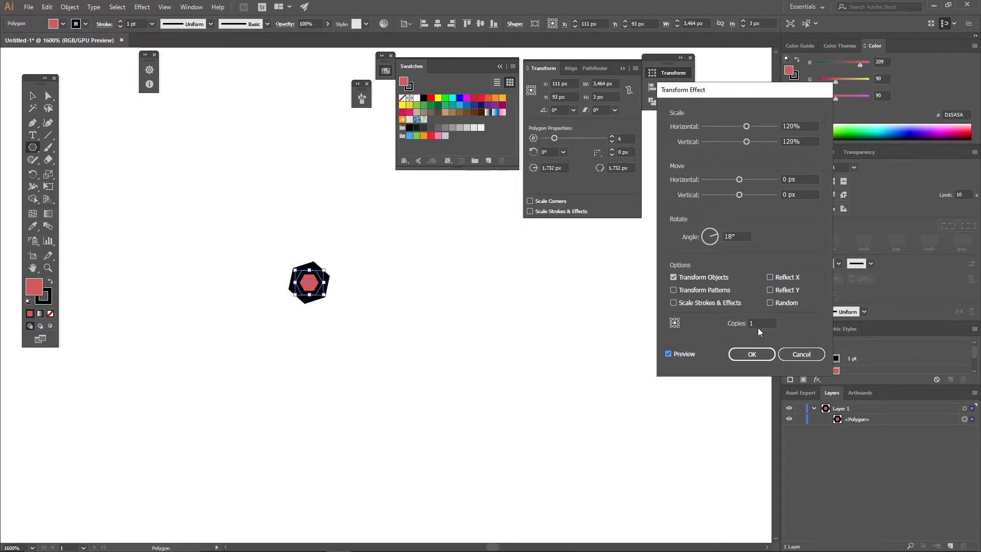
pyautogui.scroll(9, 761, 323)
pyautogui.scroll(5, 768, 322)
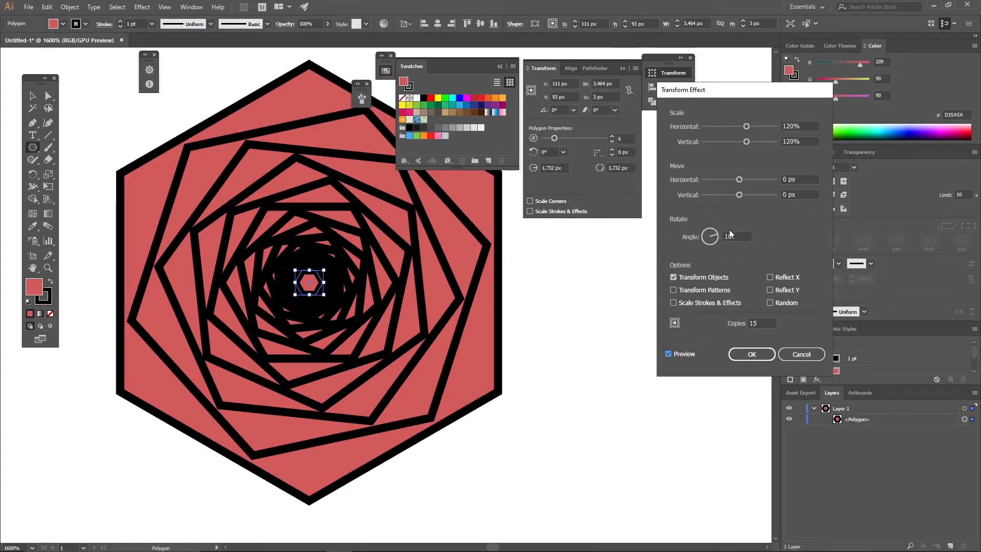
# Reduce the copies' scale to 116% horizontally and vertically and apply the Transform effect to the hexagon.
pyautogui.scroll(-4, 811, 137)
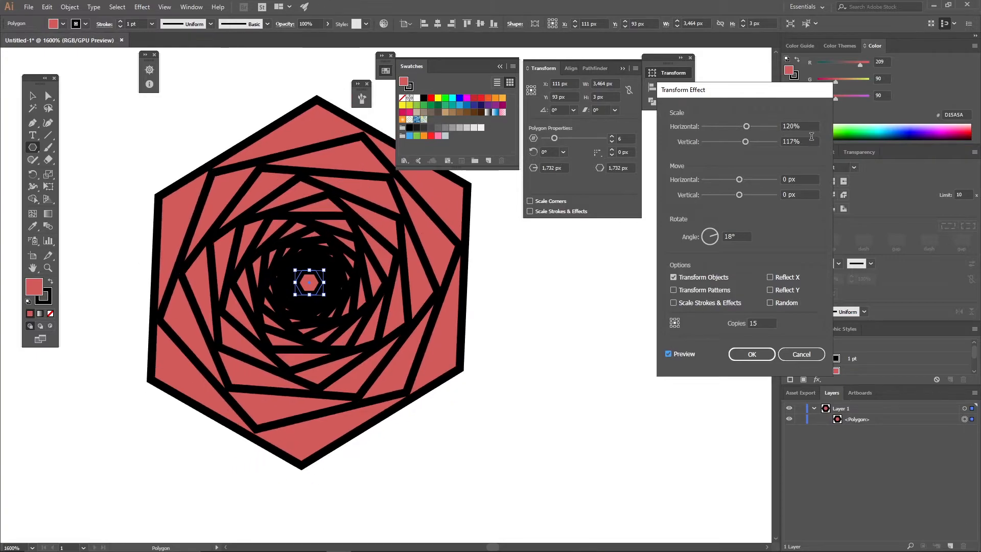
pyautogui.scroll(-4, 811, 123)
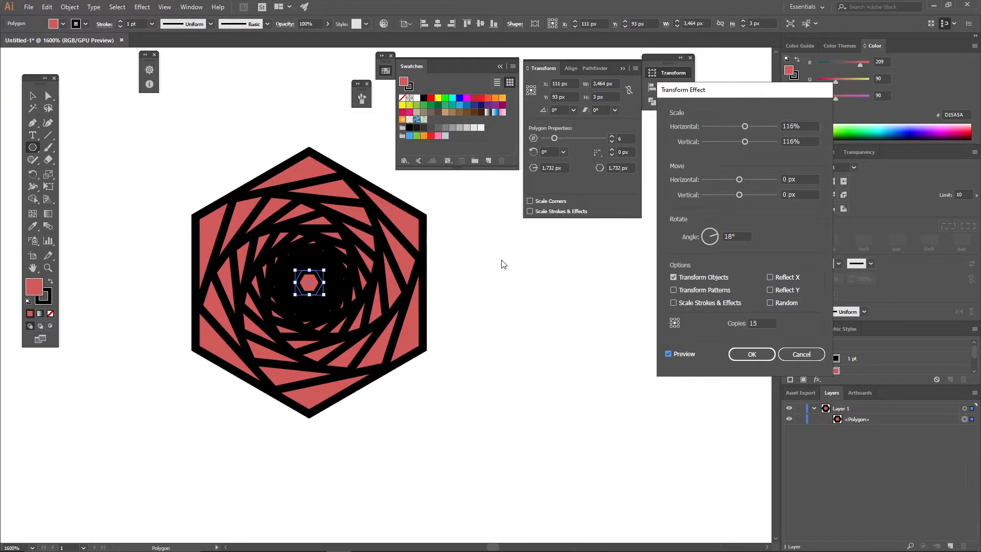
pyautogui.click(752, 354)
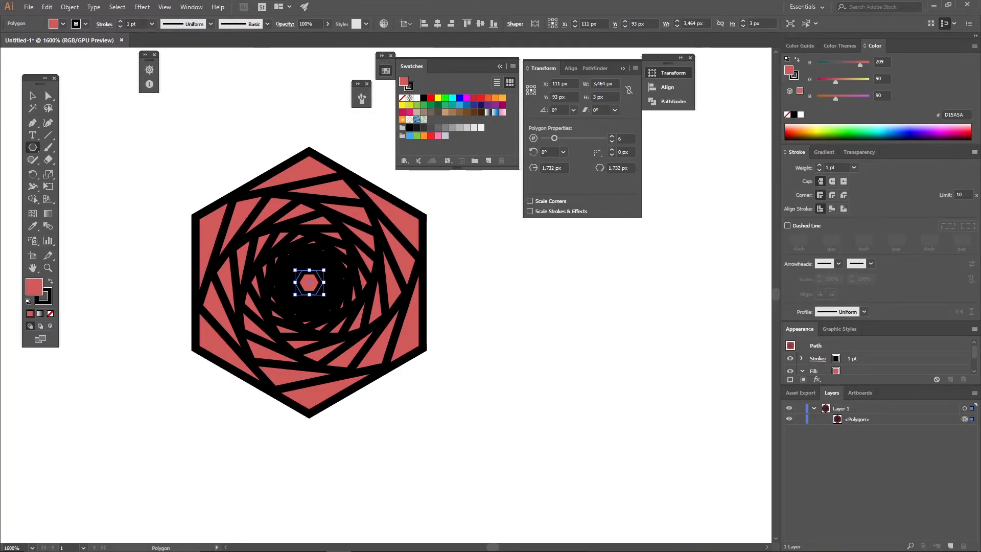
# Change the spiral hexagon's fill colour to green (2FD359).
pyautogui.doubleClick(34, 286)
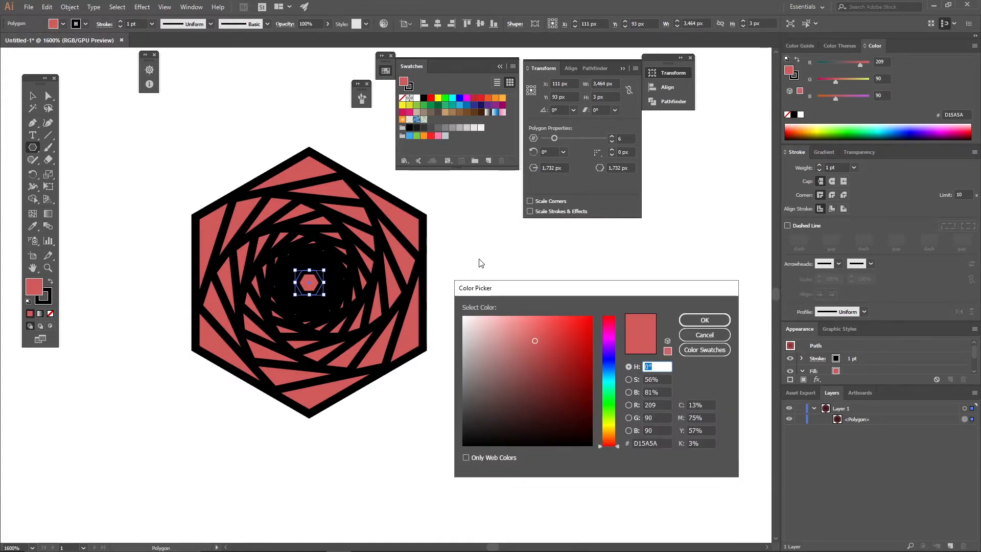
pyautogui.click(609, 400)
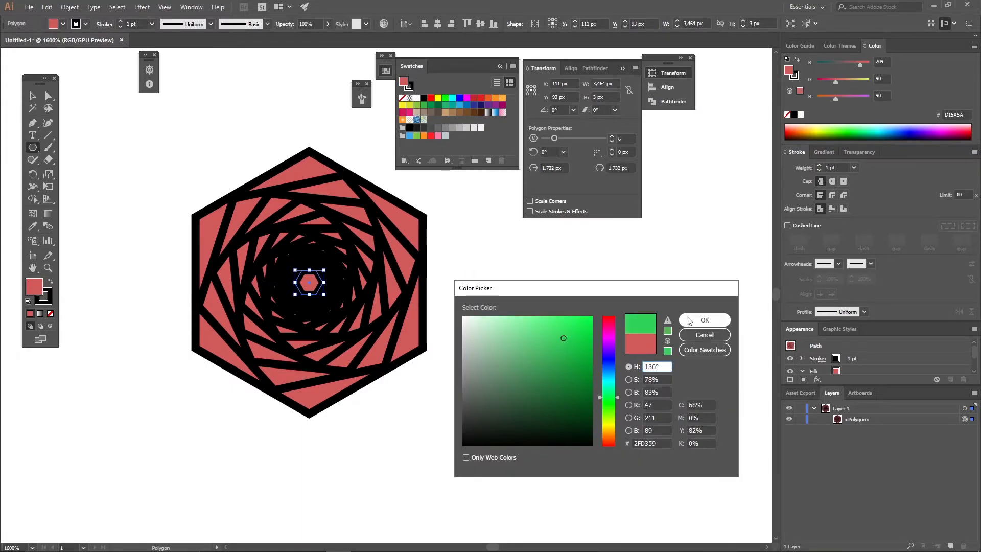
pyautogui.click(683, 321)
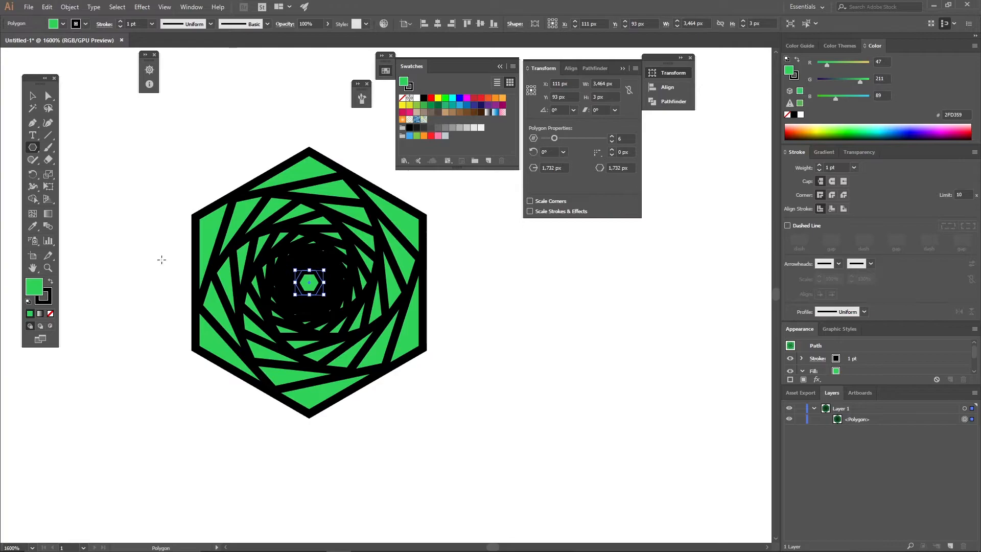
# Fill the spiral hexagon with a linear white-to-black gradient and remove its stroke.
pyautogui.click(39, 313)
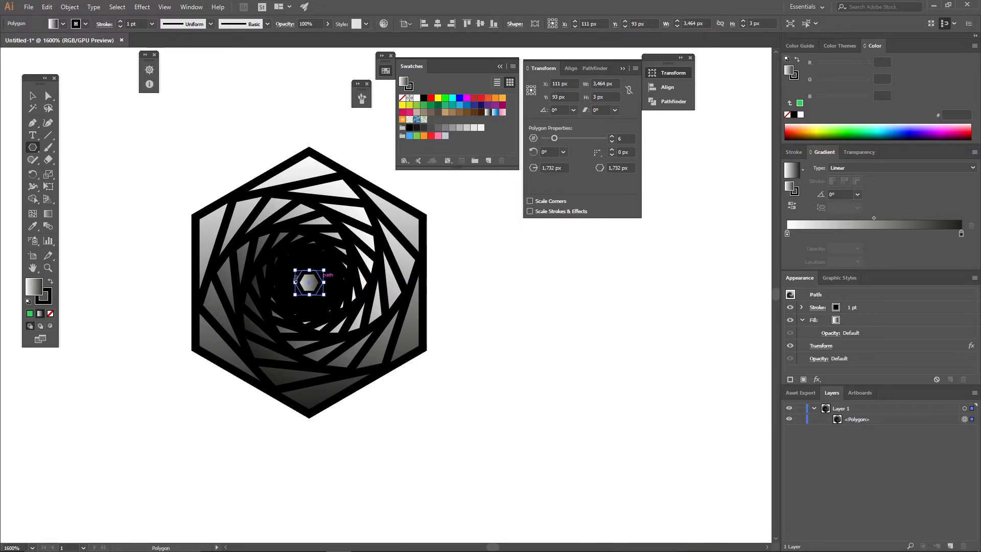
pyautogui.click(45, 298)
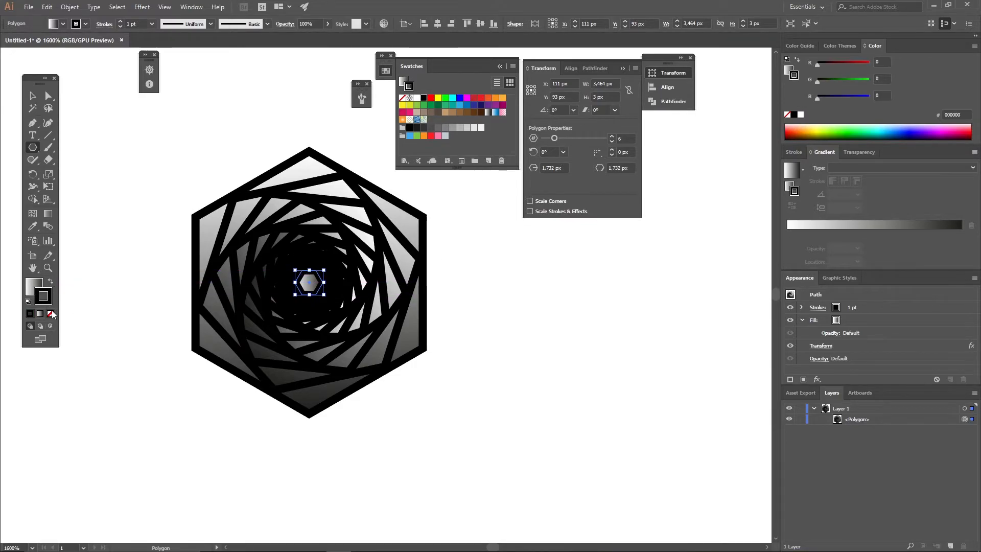
pyautogui.click(50, 313)
pyautogui.click(31, 285)
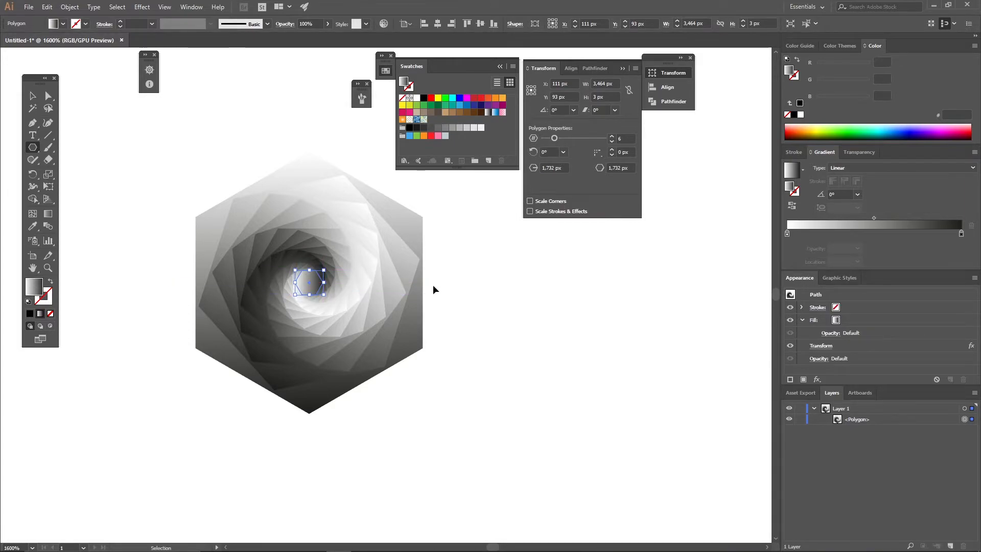
# Switch the spiral hexagon's gradient type to Radial and deselect the shape.
pyautogui.hotkey('ctrl', '-')
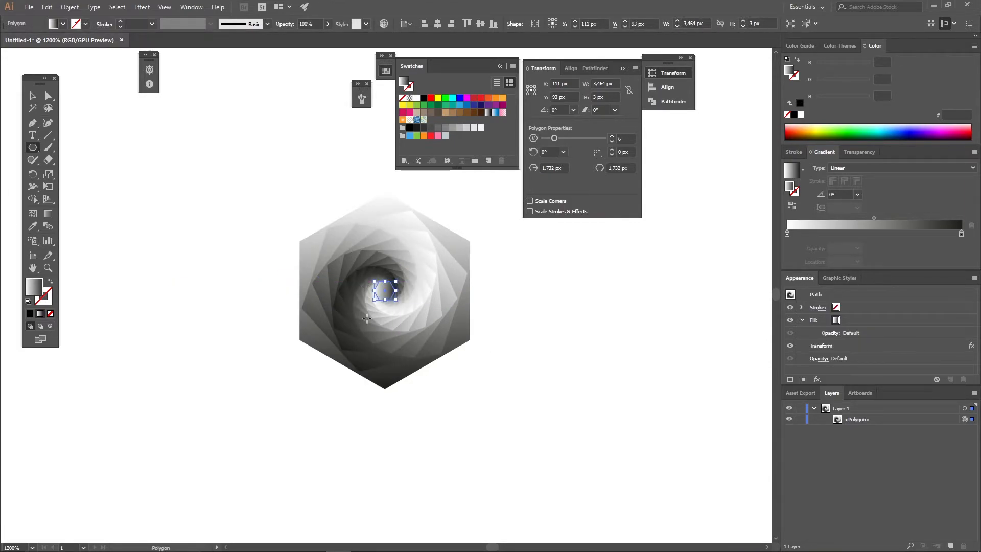
pyautogui.click(857, 168)
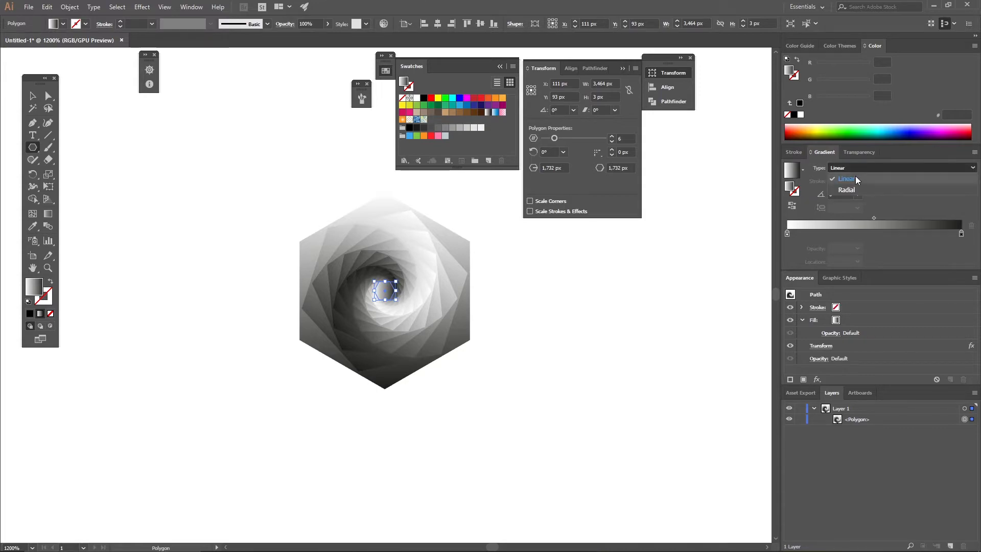
pyautogui.click(854, 190)
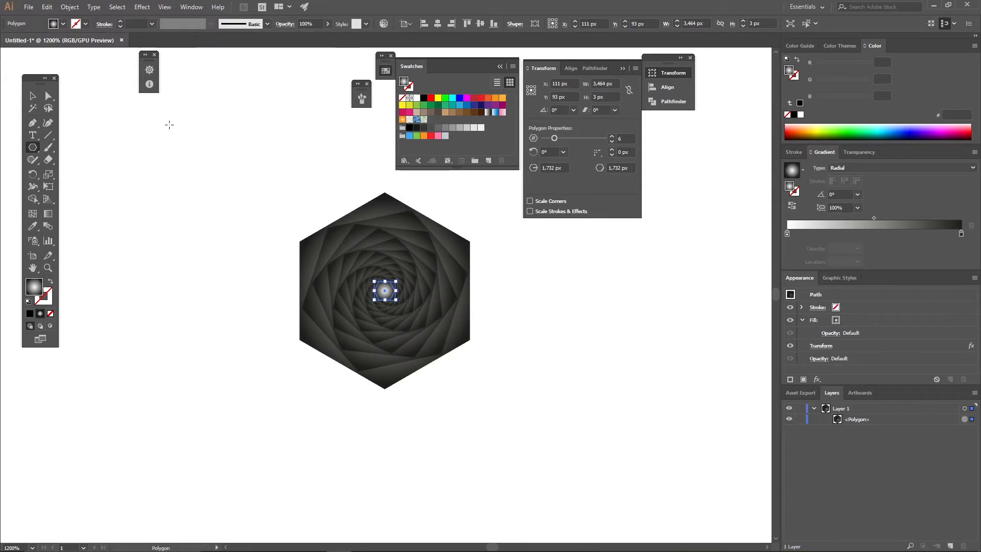
pyautogui.click(32, 95)
pyautogui.click(408, 188)
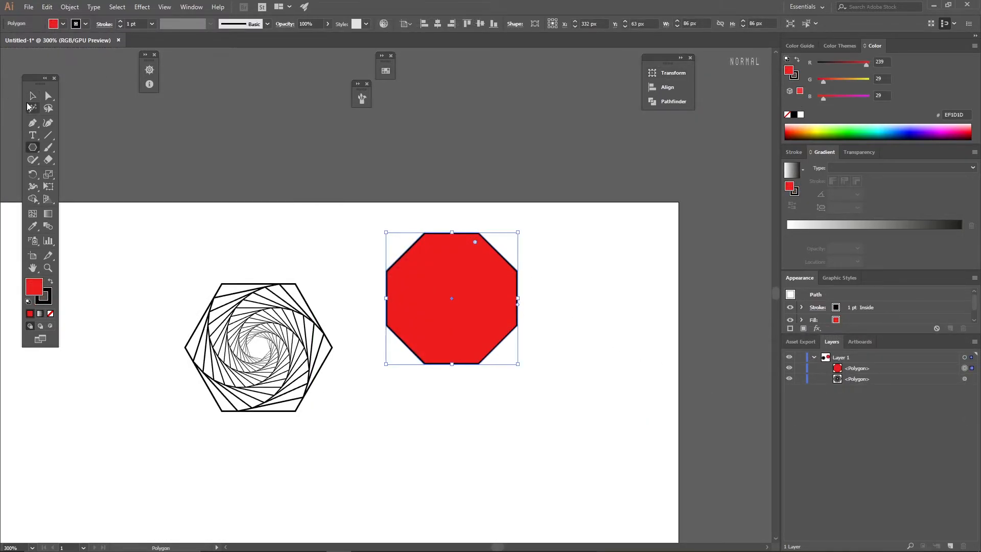
# Delete the red octagon beside the line-art spiral hexagon.
pyautogui.click(32, 97)
pyautogui.press('Delete')
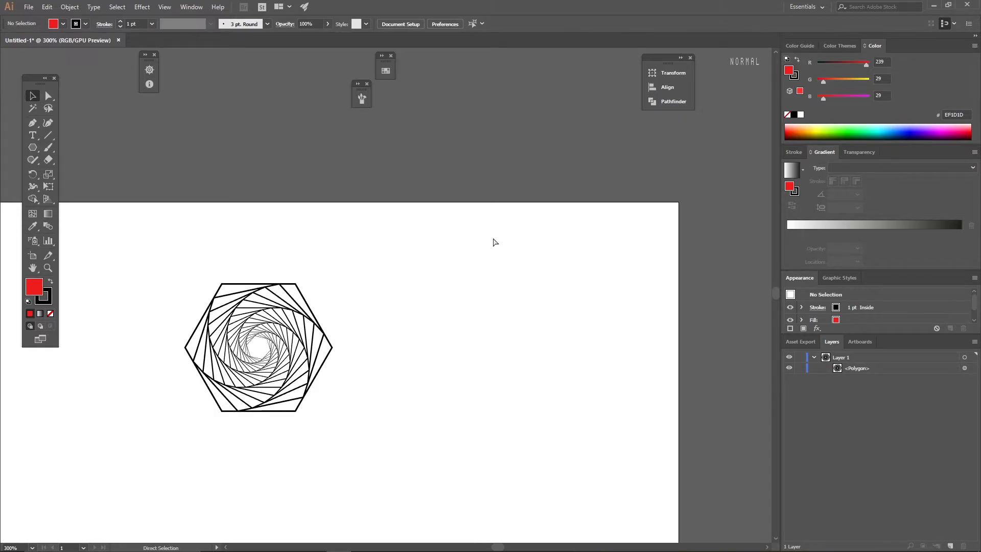
# Select the line-art spiral hexagon and apply Expand Appearance to turn it into editable shapes.
pyautogui.hotkey('ctrl', '=')
pyautogui.press('space')
pyautogui.moveTo(331, 313); pyautogui.dragTo(587, 204)
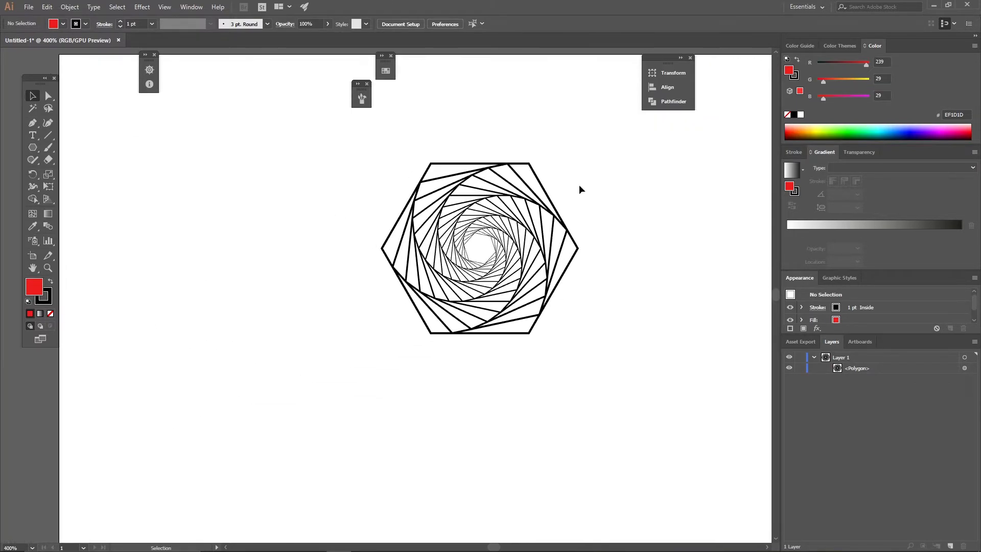
pyautogui.click(571, 259)
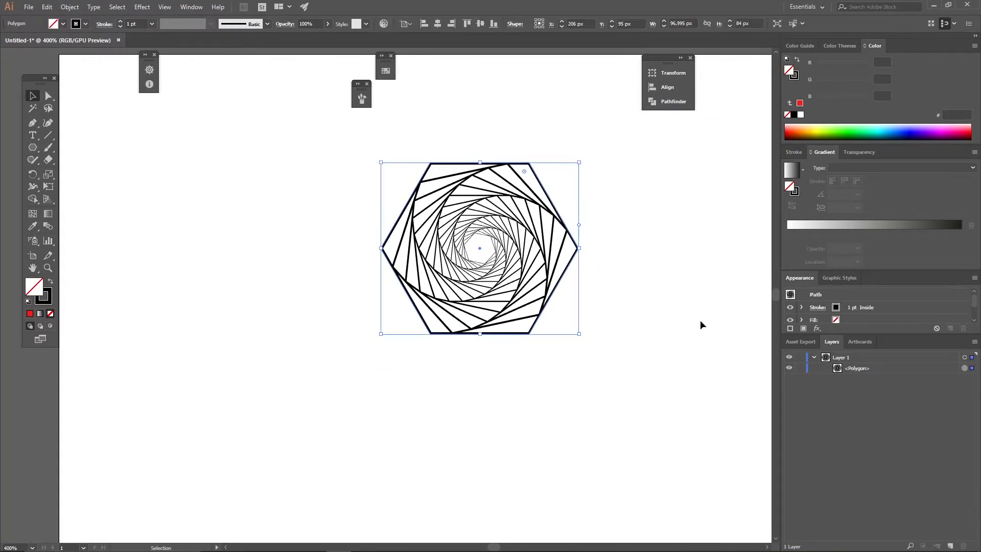
pyautogui.click(76, 11)
pyautogui.click(136, 128)
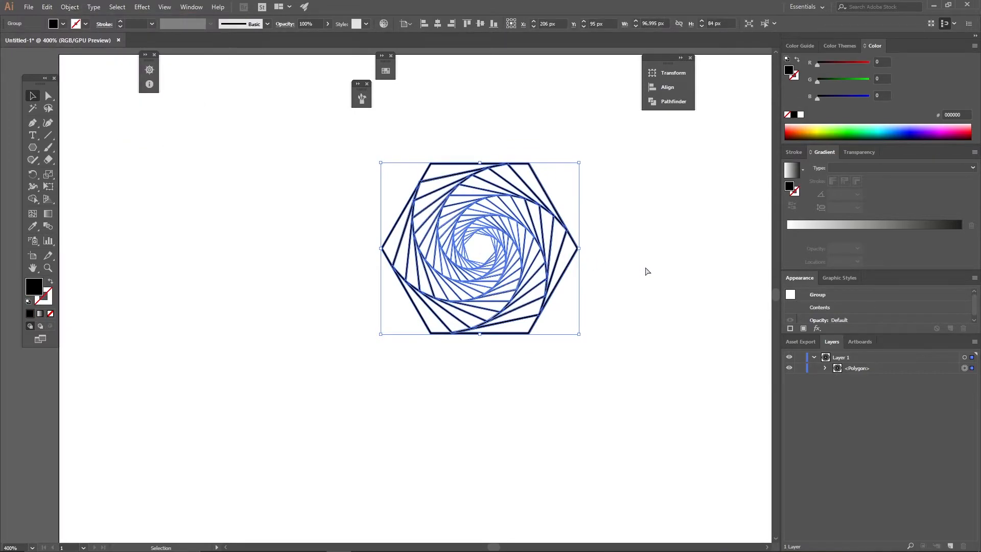
# Paint the segments of the expanded spiral hexagon's lower-right arm black with the Live Paint Bucket.
pyautogui.hotkey('ctrl', '=')
pyautogui.press('space')
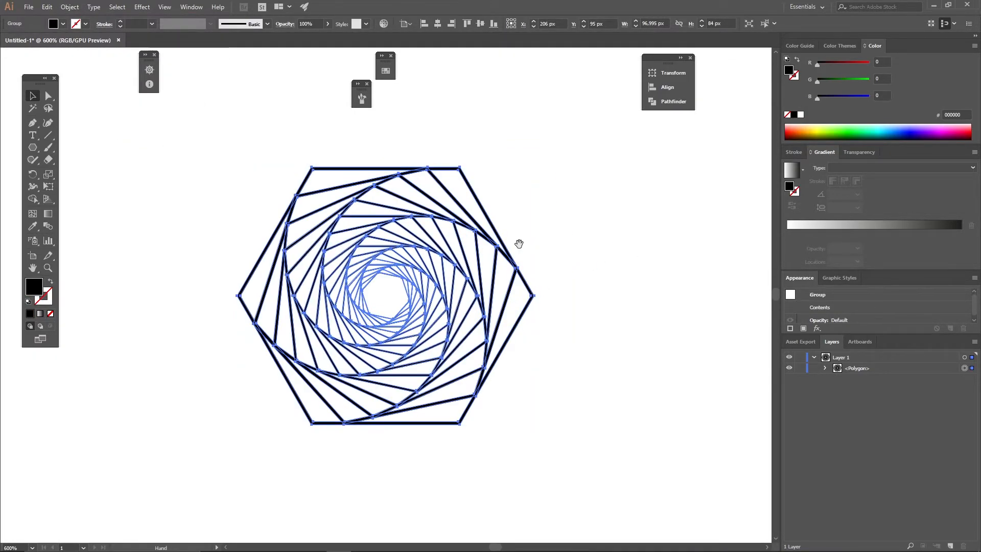
pyautogui.moveTo(519, 244); pyautogui.dragTo(541, 214)
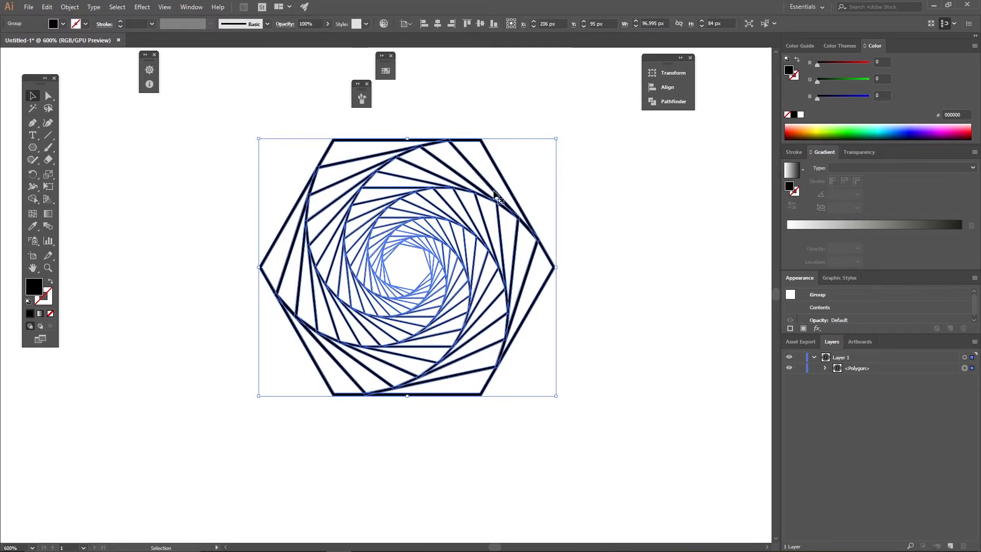
pyautogui.click(32, 199)
pyautogui.click(87, 211)
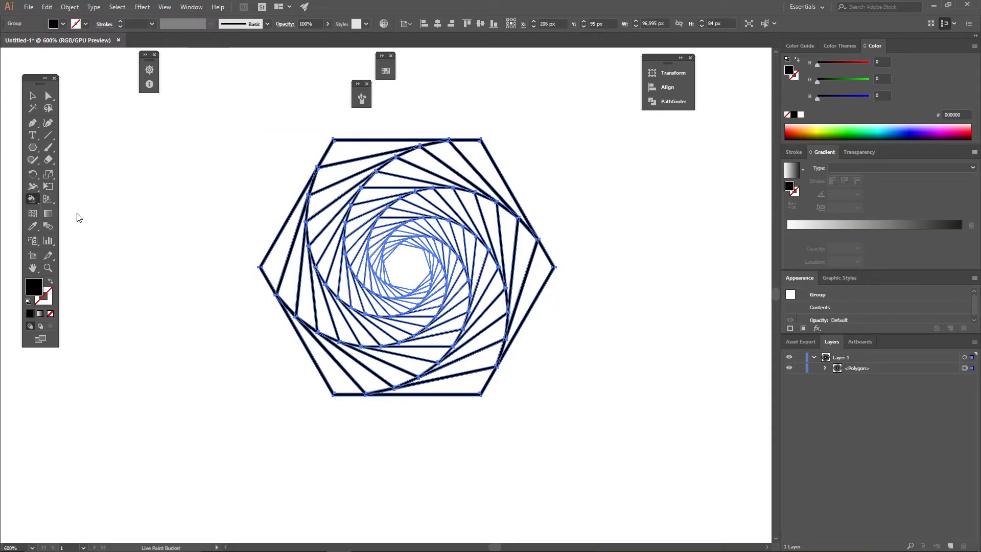
pyautogui.moveTo(471, 386); pyautogui.dragTo(493, 319)
pyautogui.click(494, 318)
pyautogui.click(492, 295)
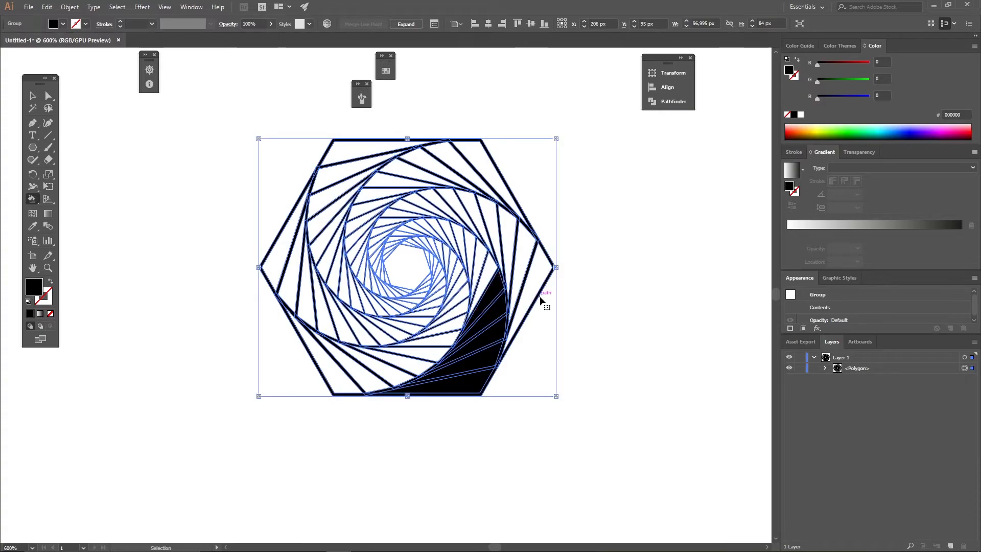
# Undo the black fills on the hexagon's lower-right spiral arm.
pyautogui.hotkey('ctrl', 'z')
pyautogui.hotkey('ctrl', 'z')
pyautogui.hotkey('ctrl', 'z')
pyautogui.hotkey('ctrl', 'z')
pyautogui.hotkey('ctrl', 'z')
pyautogui.hotkey('ctrl', 'z')
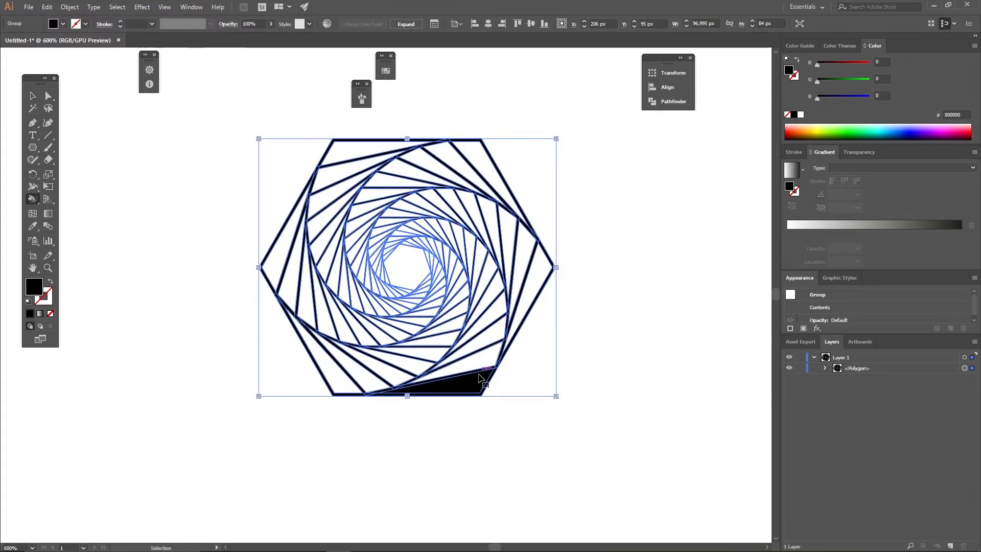
# Try painting the lower-right spiral arm black all the way towards the hexagon's centre, and undo that fill.
pyautogui.click(485, 288)
pyautogui.click(583, 295)
pyautogui.click(448, 389)
pyautogui.moveTo(483, 352)
pyautogui.mouseDown()
pyautogui.moveTo(473, 259)
pyautogui.moveTo(441, 229)
pyautogui.moveTo(409, 240)
pyautogui.mouseUp()
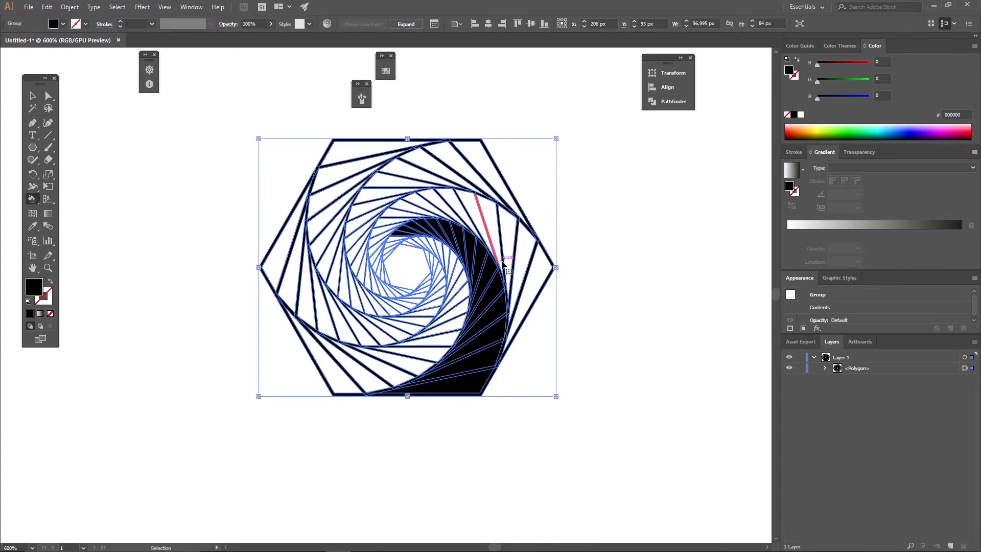
pyautogui.hotkey('ctrl', 'z')
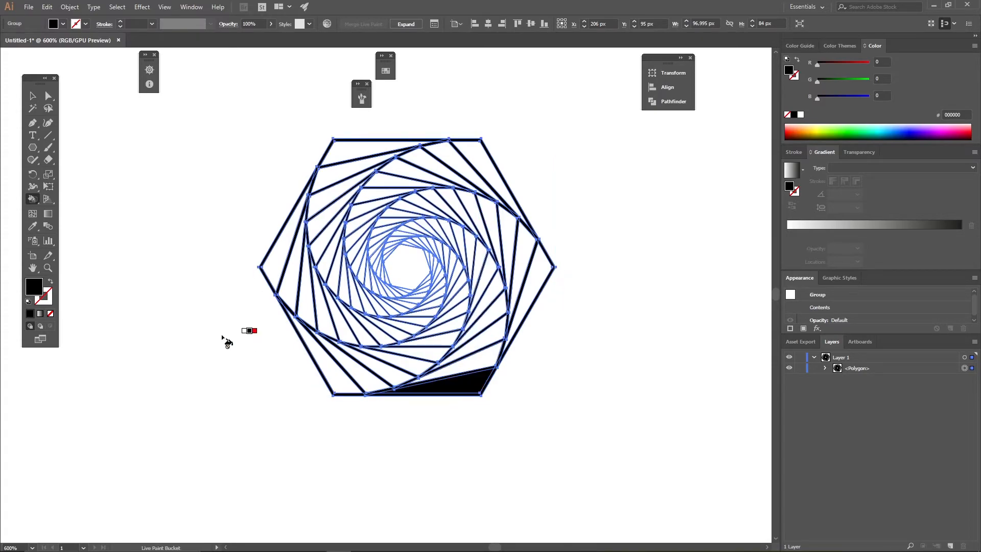
# Set the fill color to red (F71C1C) and paint the hexagon's lower-right spiral arm with it.
pyautogui.doubleClick(32, 286)
pyautogui.click(578, 317)
pyautogui.click(704, 320)
pyautogui.moveTo(470, 380)
pyautogui.mouseDown()
pyautogui.moveTo(490, 341)
pyautogui.moveTo(488, 284)
pyautogui.moveTo(479, 262)
pyautogui.moveTo(442, 225)
pyautogui.mouseUp()
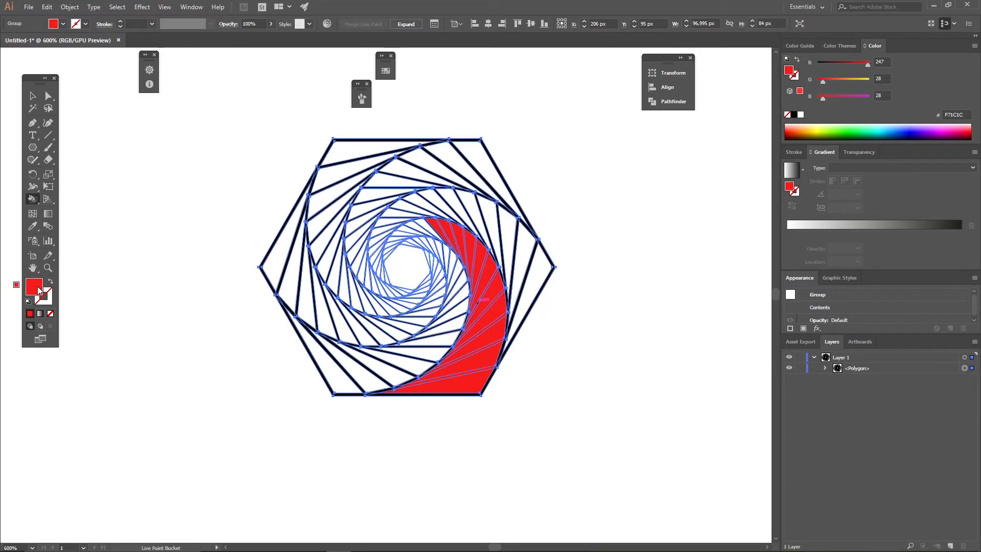
# Set the fill color to black (000000), paint one segment of the red spiral arm, and undo that fill.
pyautogui.moveTo(486, 412); pyautogui.dragTo(484, 444)
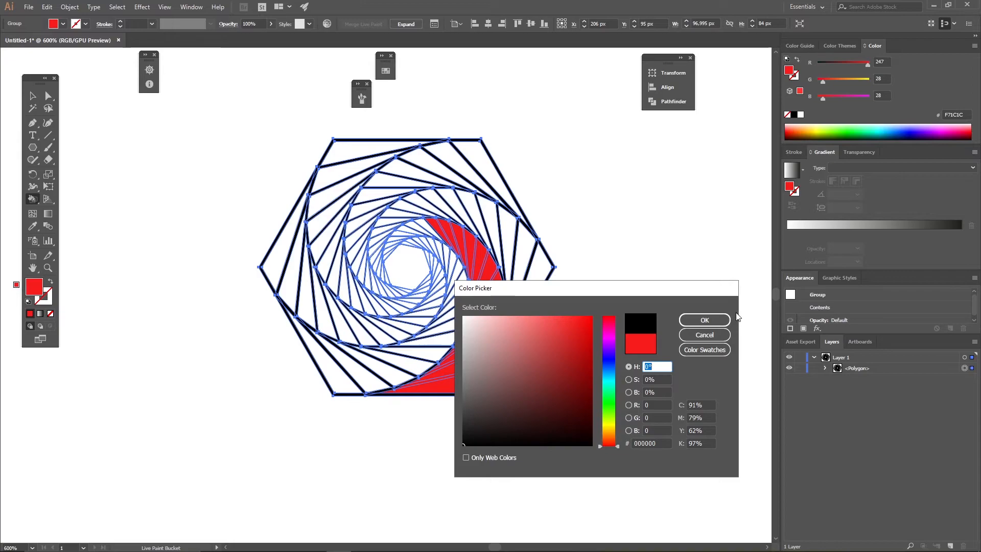
pyautogui.click(707, 321)
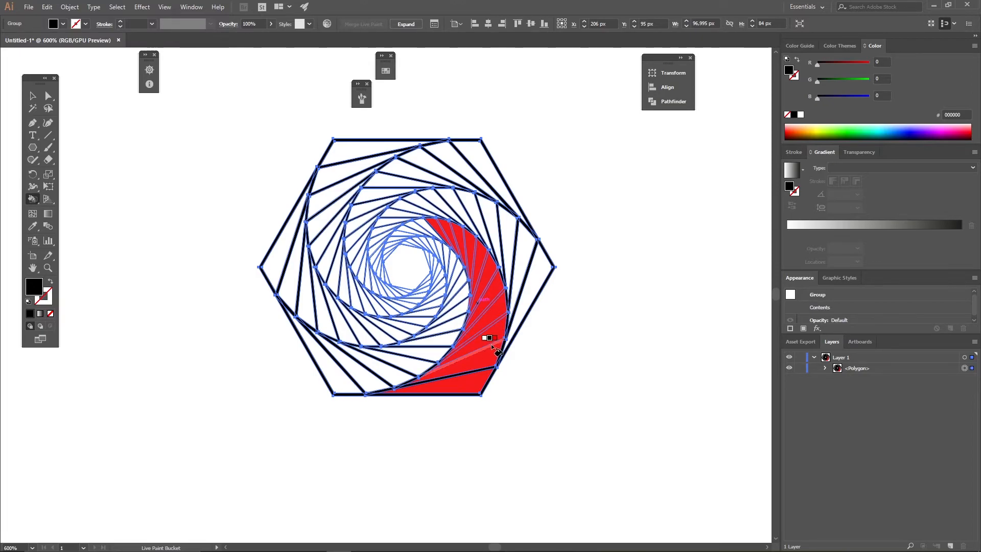
pyautogui.click(498, 306)
pyautogui.press('v')
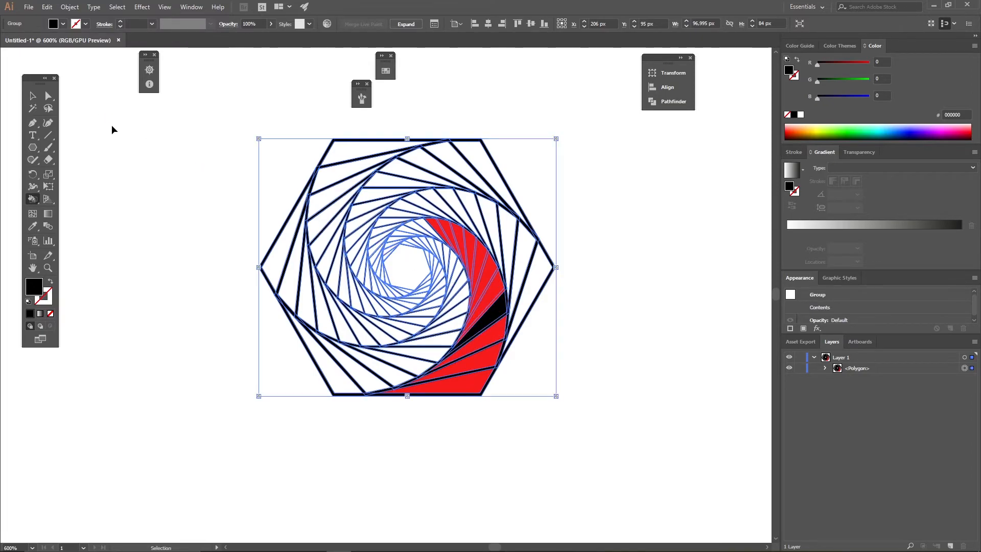
pyautogui.hotkey('ctrl', 'z')
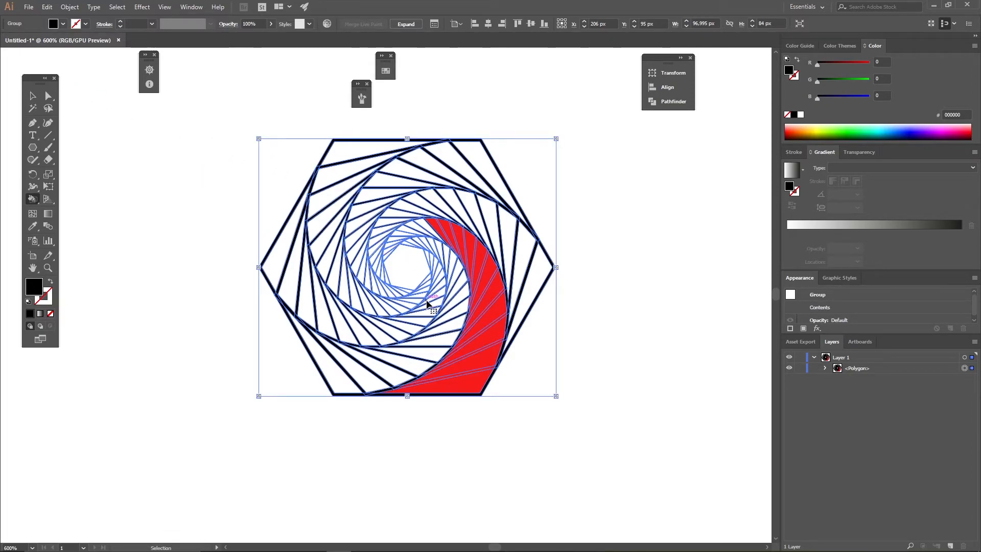
# Undo the red arm fill and the earlier expansion of the spiral hexagon.
pyautogui.hotkey('ctrl', 'z')
pyautogui.hotkey('ctrl', 'z')
pyautogui.hotkey('ctrl', 'z')
pyautogui.hotkey('ctrl', 'z')
# Apply Expand Appearance to the spiral hexagon and merge its shapes with Pathfinder's Unite.
pyautogui.click(33, 97)
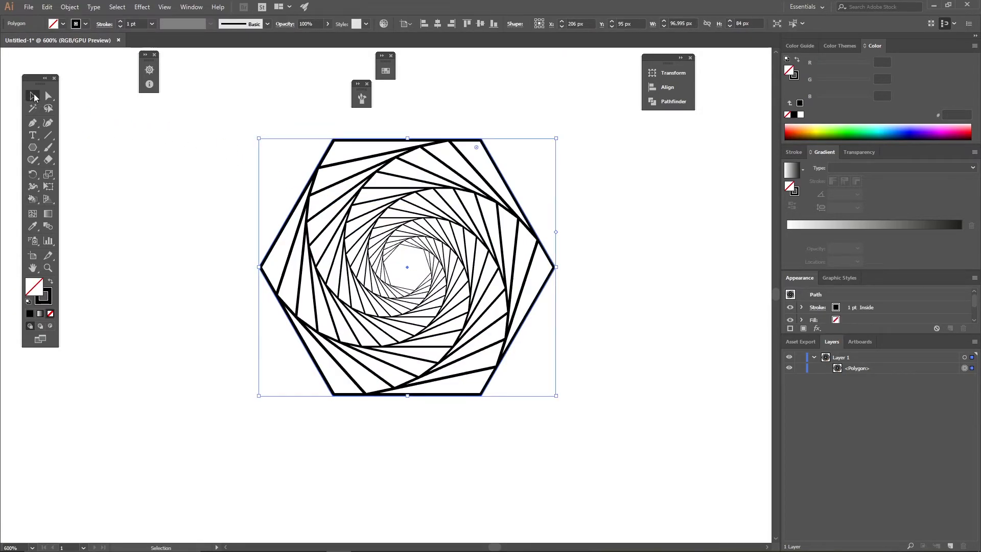
pyautogui.click(70, 7)
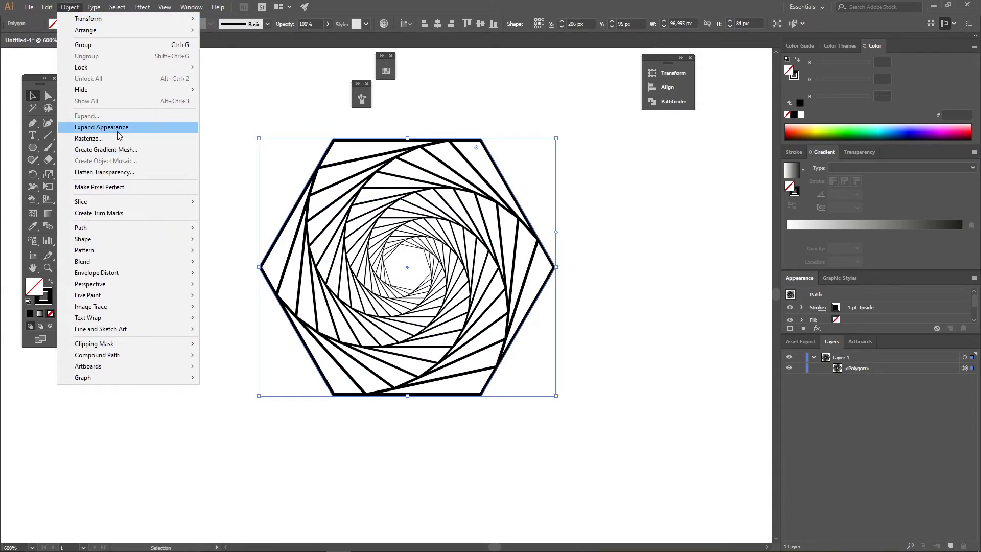
pyautogui.click(148, 125)
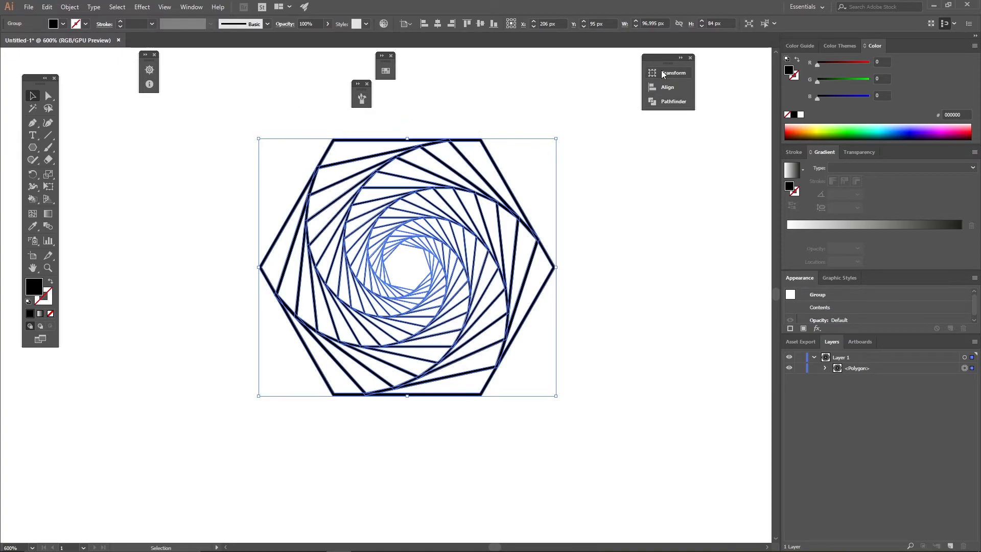
pyautogui.click(665, 102)
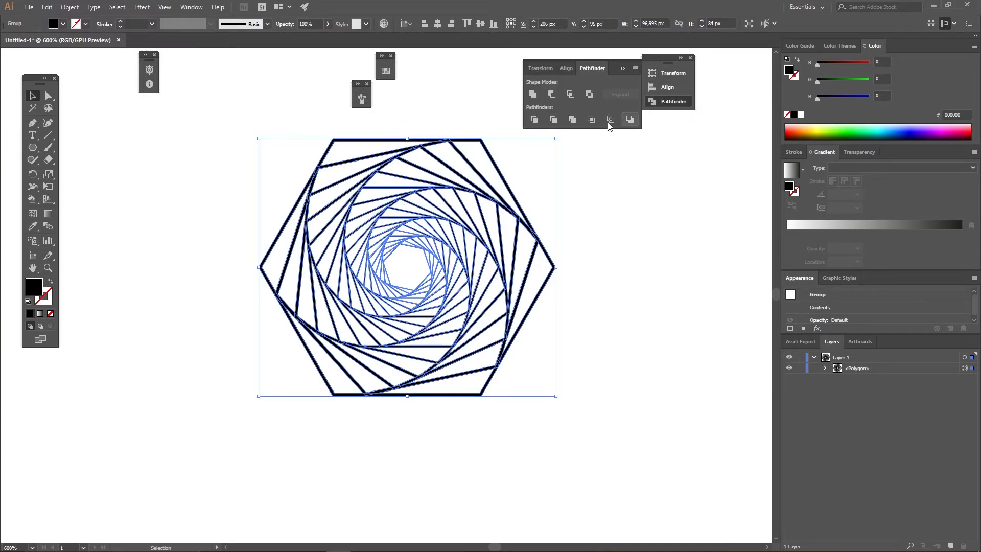
pyautogui.click(533, 94)
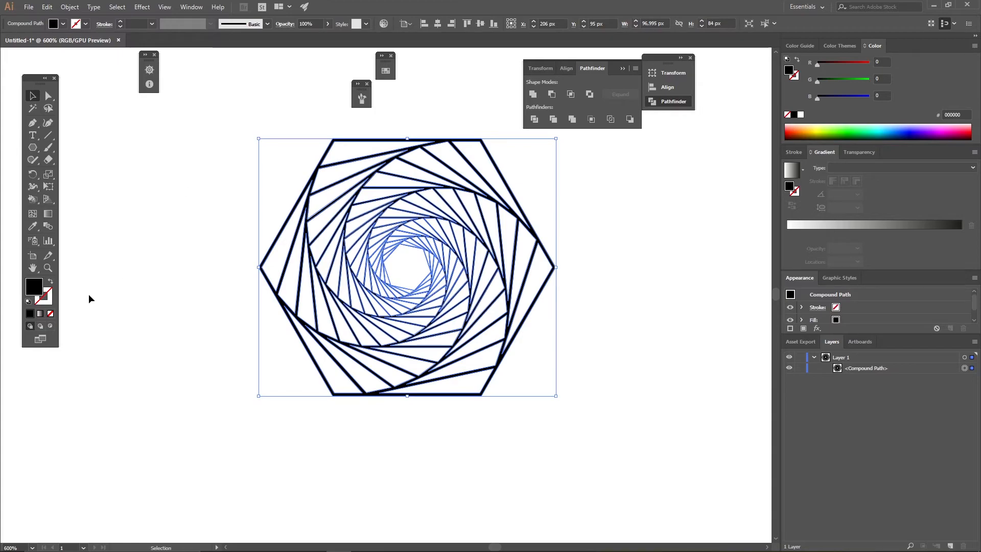
# Turn the united hexagon into a Live Paint group and paint its lower-right spiral arm red (E00505).
pyautogui.click(32, 199)
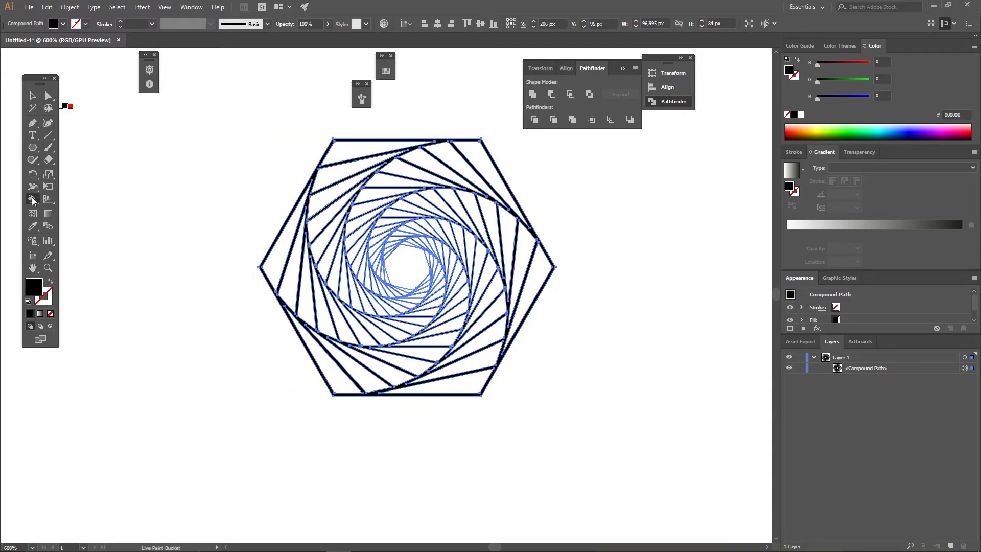
pyautogui.click(467, 381)
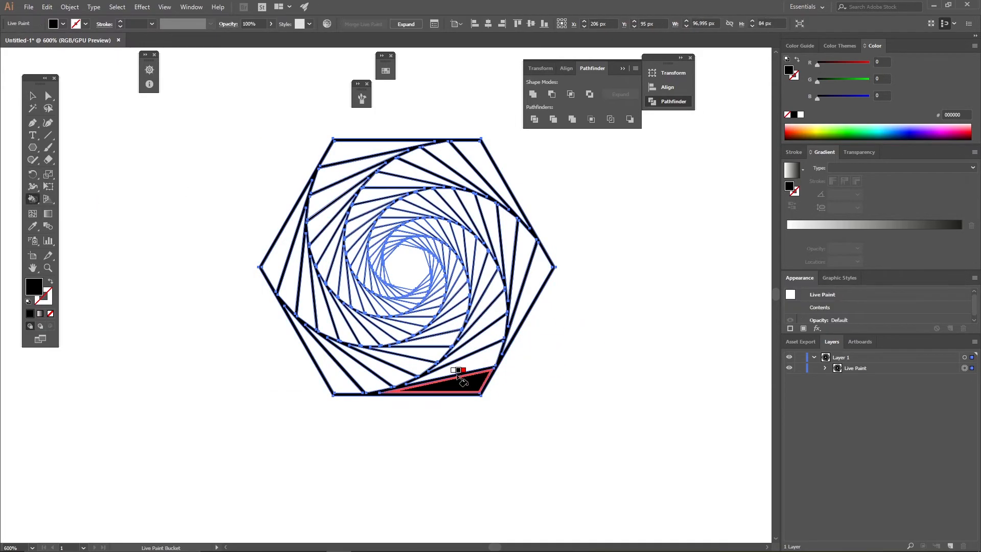
pyautogui.doubleClick(31, 289)
pyautogui.click(589, 331)
pyautogui.click(704, 320)
pyautogui.moveTo(450, 381)
pyautogui.mouseDown()
pyautogui.moveTo(485, 339)
pyautogui.moveTo(471, 259)
pyautogui.moveTo(504, 244)
pyautogui.mouseUp()
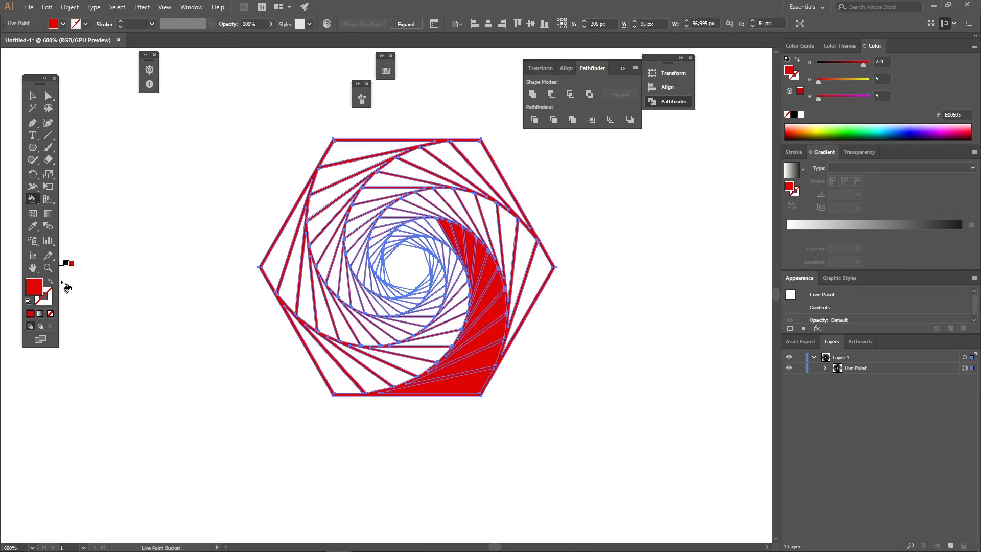
# Set the hexagon's line work to black (000000), and apply the white-to-black gradient to the lines and lower-right arm.
pyautogui.doubleClick(34, 287)
pyautogui.click(464, 444)
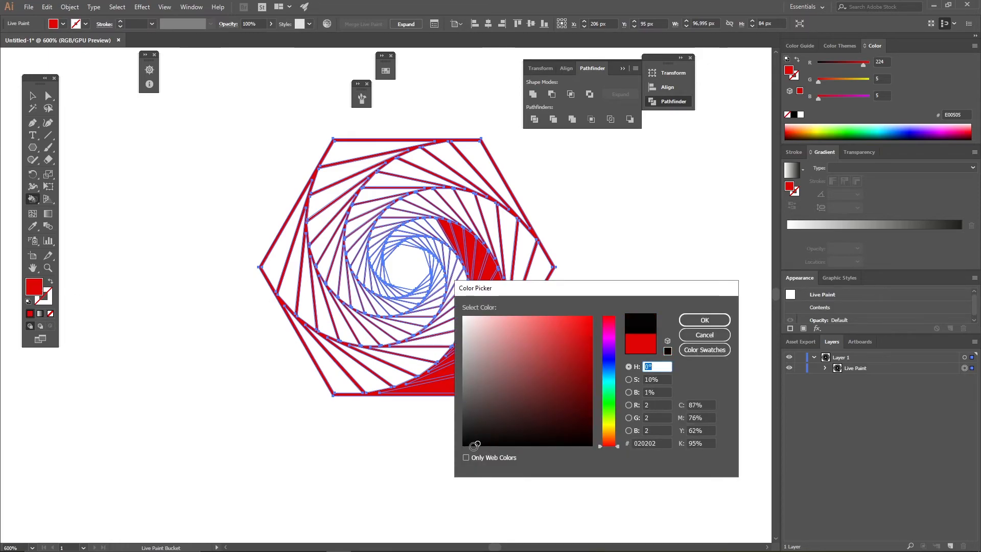
pyautogui.click(726, 324)
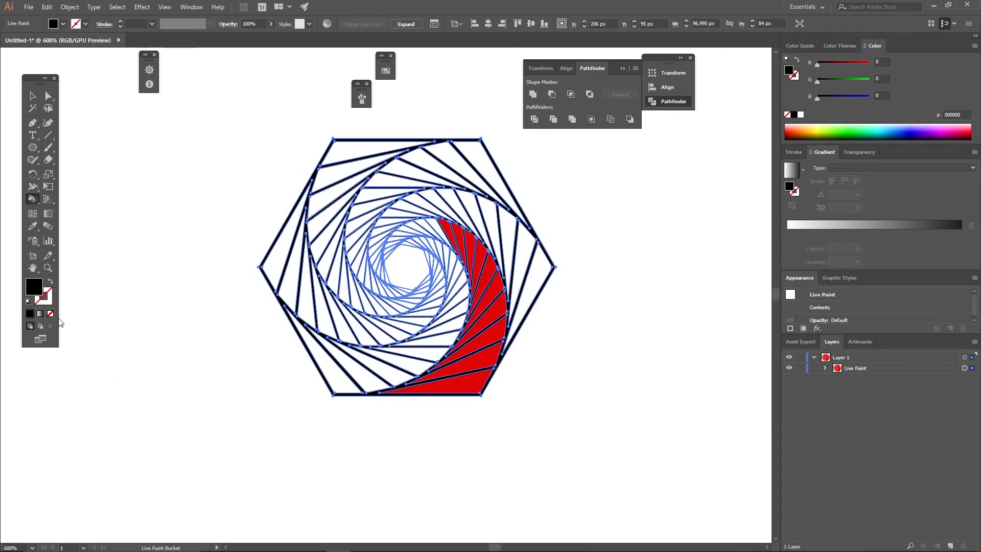
pyautogui.click(40, 314)
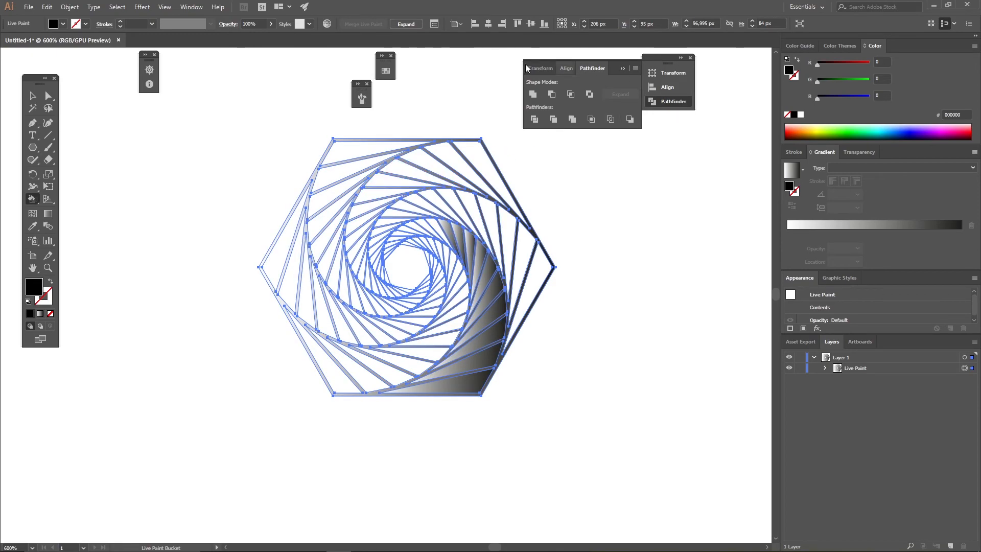
# Paint the hexagon's lower-left, right and left spiral arms and its centre with the blue linear gradient swatch, and end Live Paint.
pyautogui.click(385, 71)
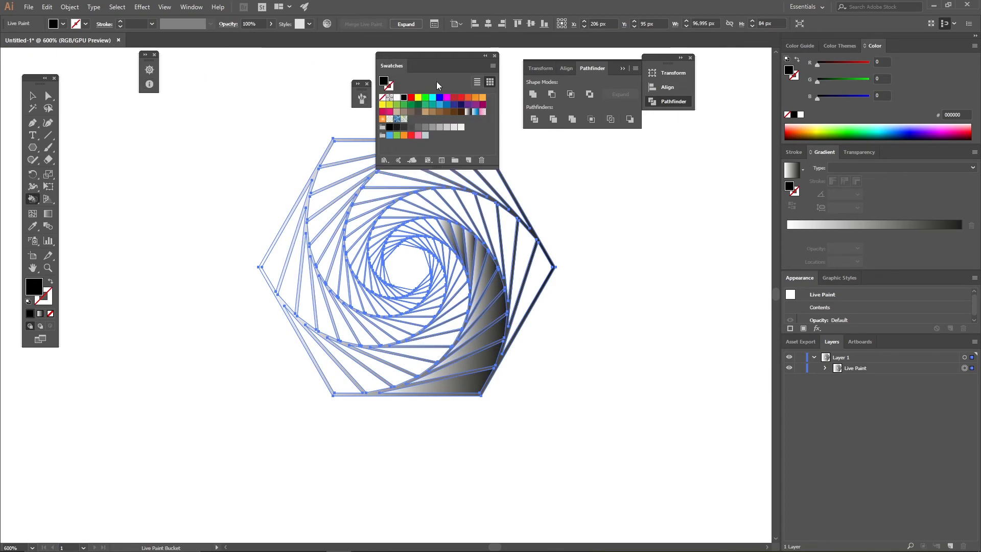
pyautogui.click(475, 112)
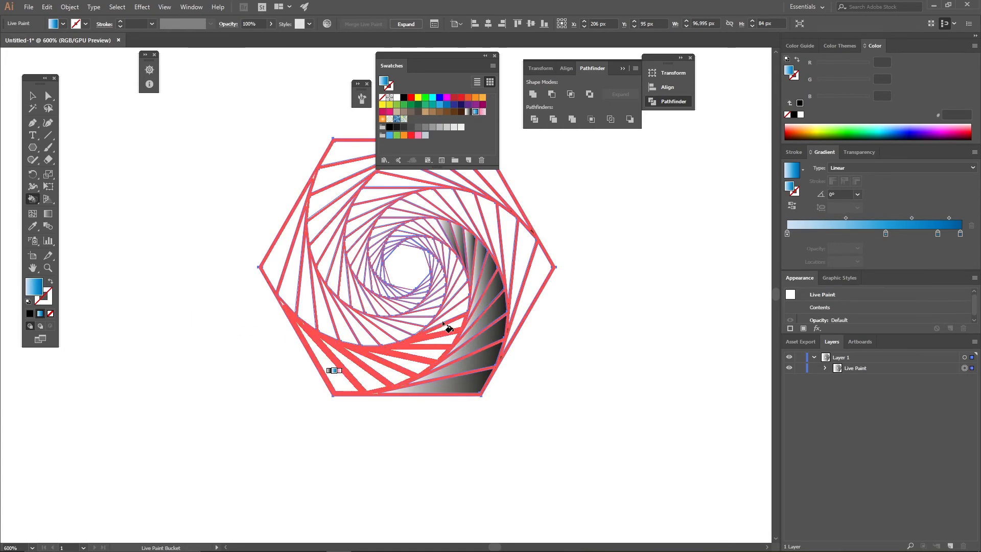
pyautogui.click(454, 279)
pyautogui.moveTo(515, 250)
pyautogui.mouseDown()
pyautogui.moveTo(484, 215)
pyautogui.moveTo(417, 203)
pyautogui.mouseUp()
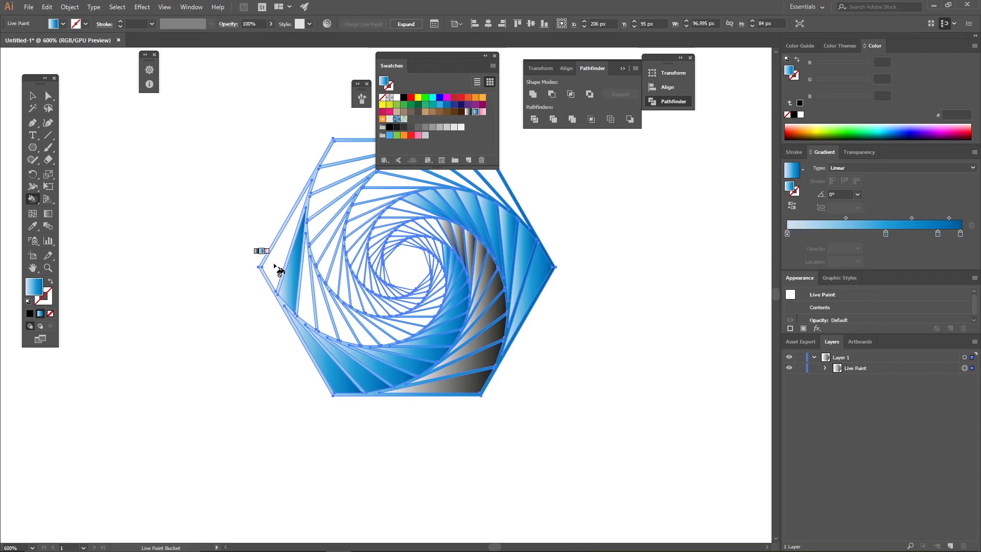
pyautogui.moveTo(272, 265)
pyautogui.mouseDown()
pyautogui.moveTo(324, 299)
pyautogui.moveTo(402, 320)
pyautogui.moveTo(432, 296)
pyautogui.moveTo(433, 262)
pyautogui.moveTo(433, 326)
pyautogui.mouseUp()
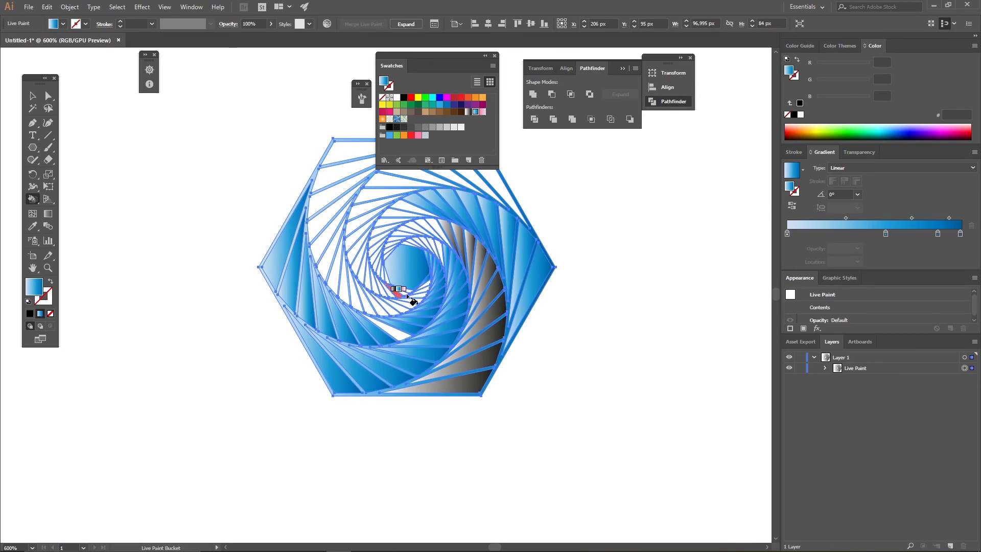
pyautogui.hotkey('ctrl', '-')
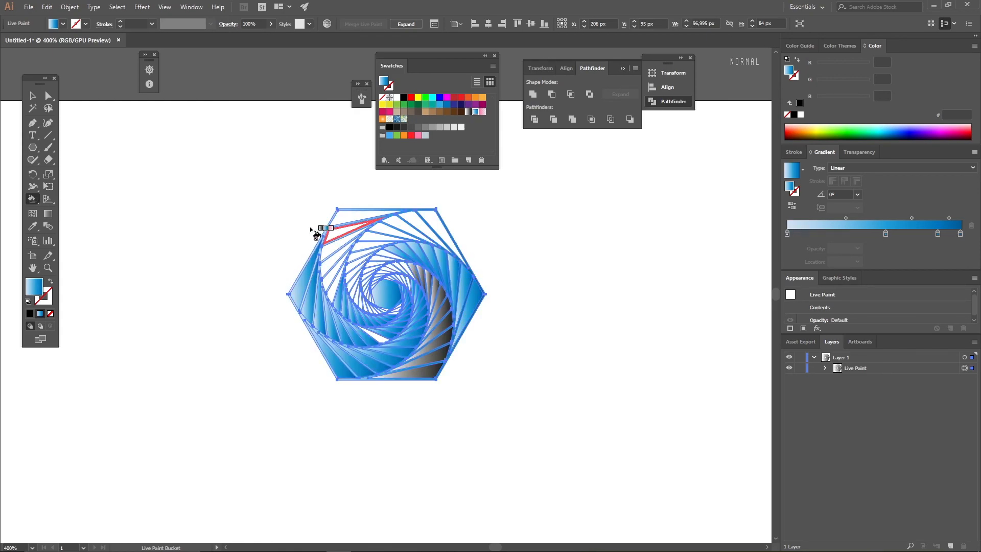
pyautogui.click(32, 95)
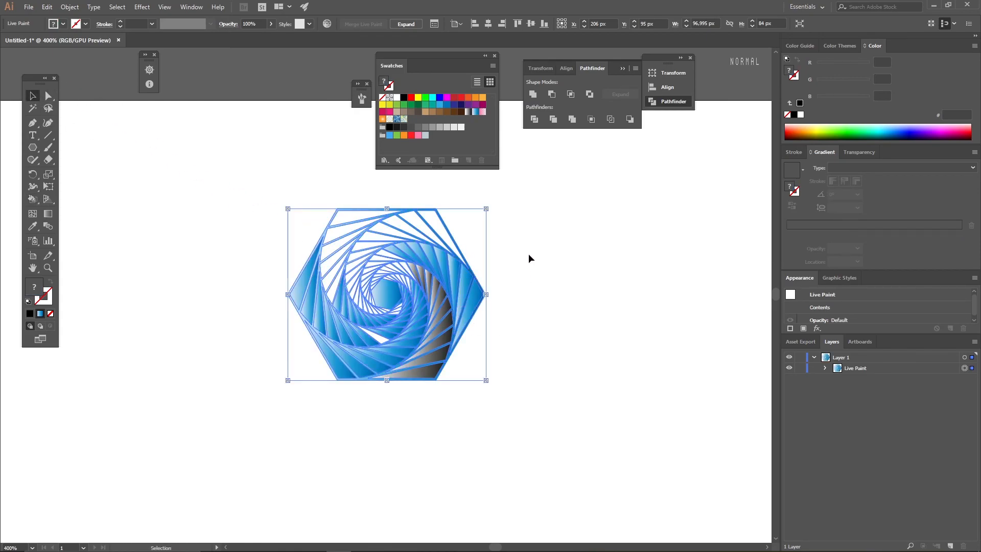